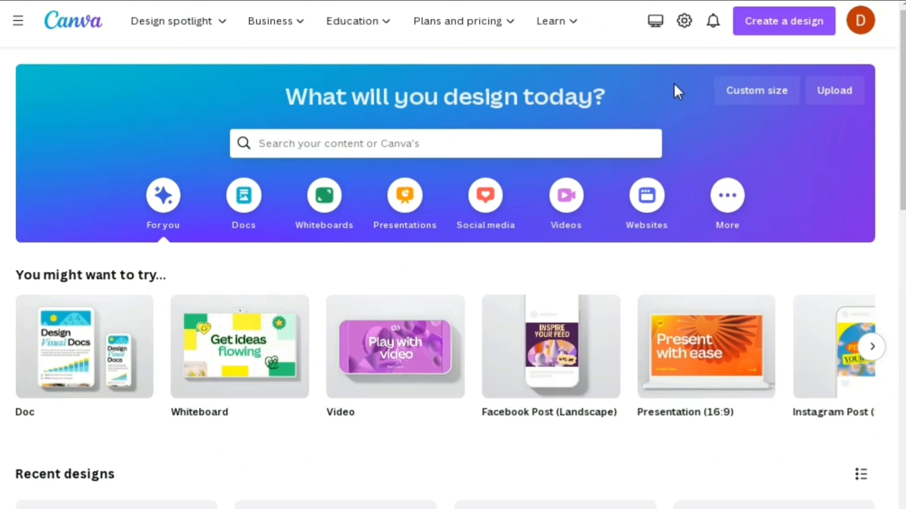
Create a blank A4 flyer design, and copy the word "Apple" from the script in Notepad.
{"action": "left_click", "coordinate": [727, 195]}
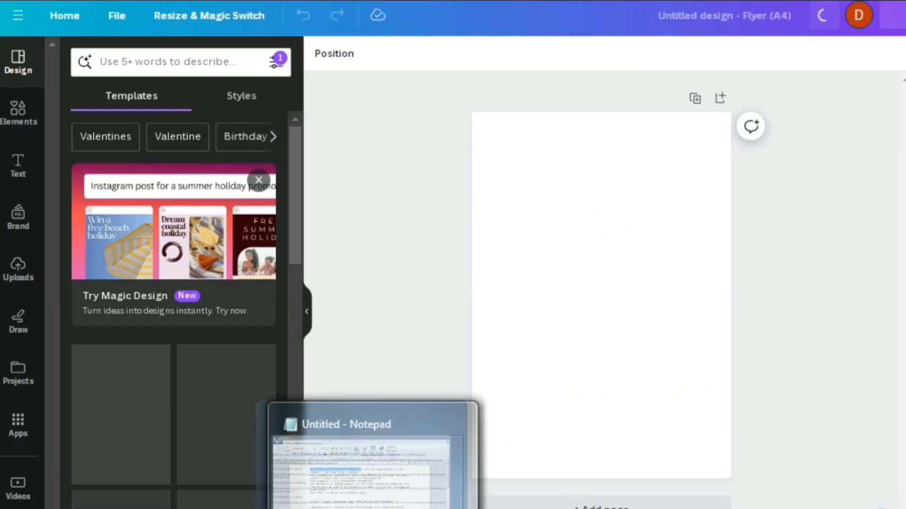
{"action": "left_click", "coordinate": [371, 507]}
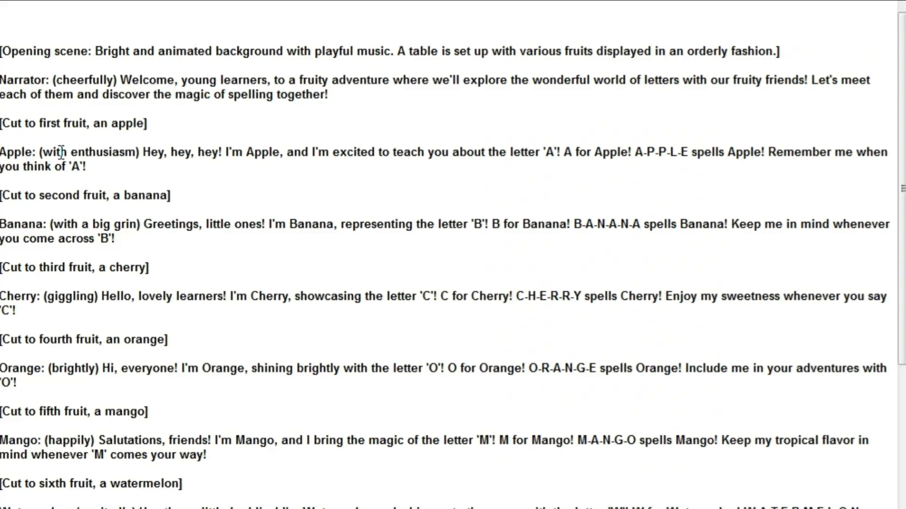
{"action": "left_click_drag", "start_coordinate": [33, 152], "coordinate": [1, 152]}
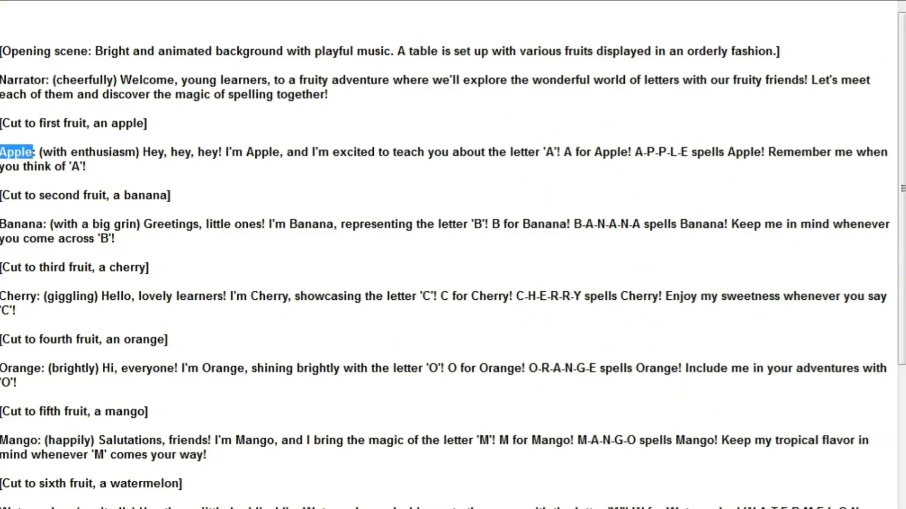
{"action": "right_click", "coordinate": [17, 151]}
{"action": "left_click", "coordinate": [116, 214]}
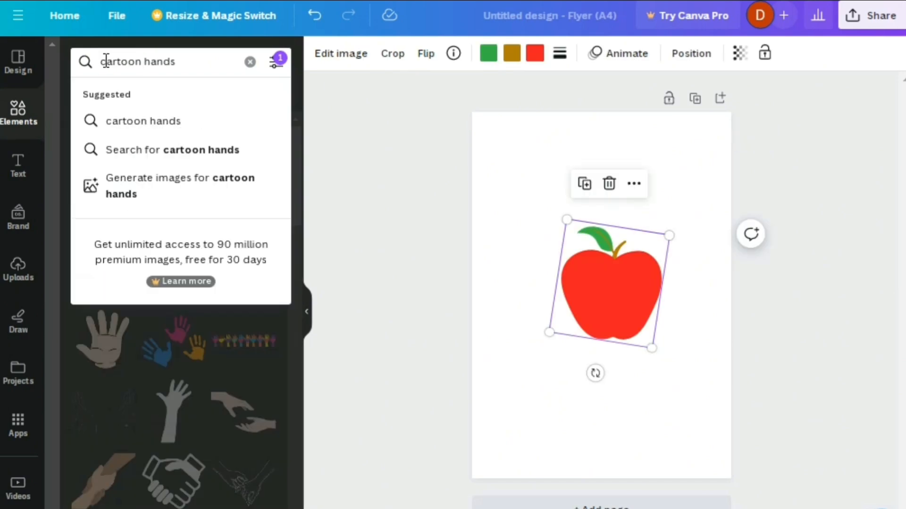
Search the graphics for "cartoon hands" and place a black arm with a white glove against the apple's right side.
{"action": "left_click", "coordinate": [188, 126]}
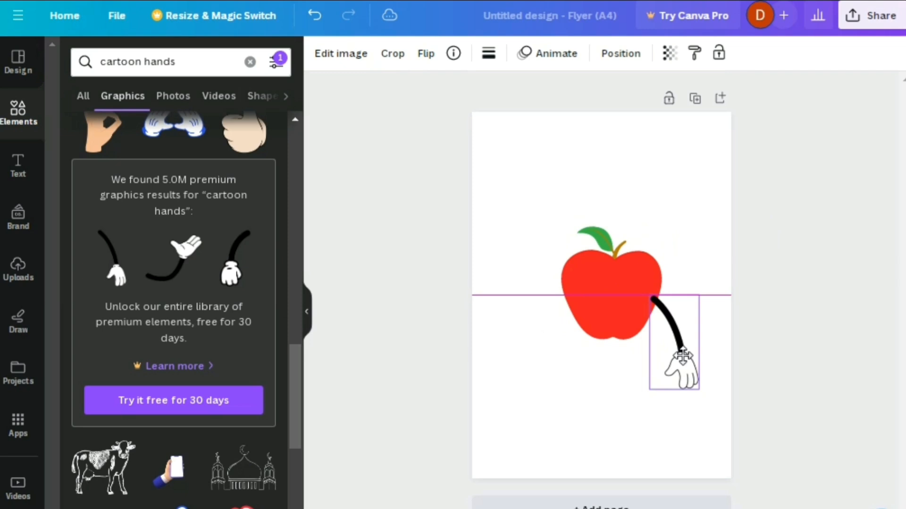
{"action": "left_click_drag", "start_coordinate": [682, 357], "coordinate": [681, 342]}
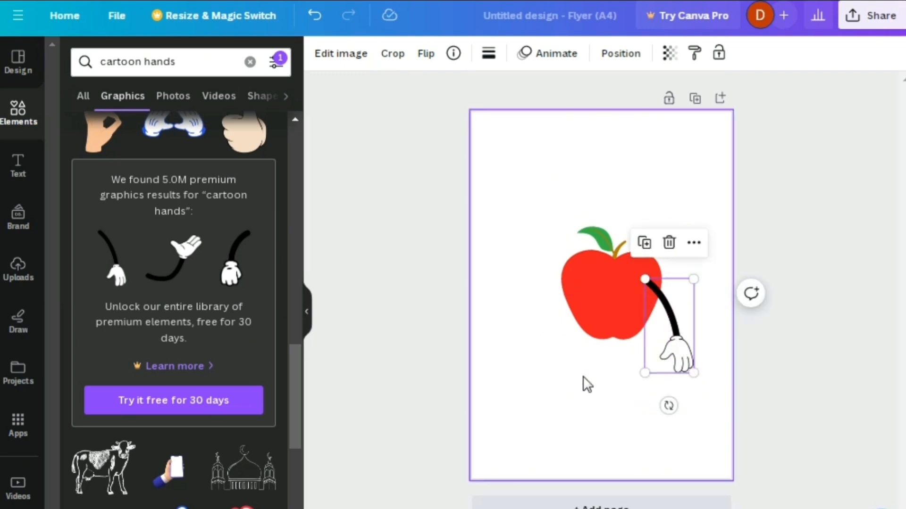
Duplicate the arm, flip the copy horizontally and attach it to the apple's left side at matching height.
{"action": "left_click", "coordinate": [631, 250]}
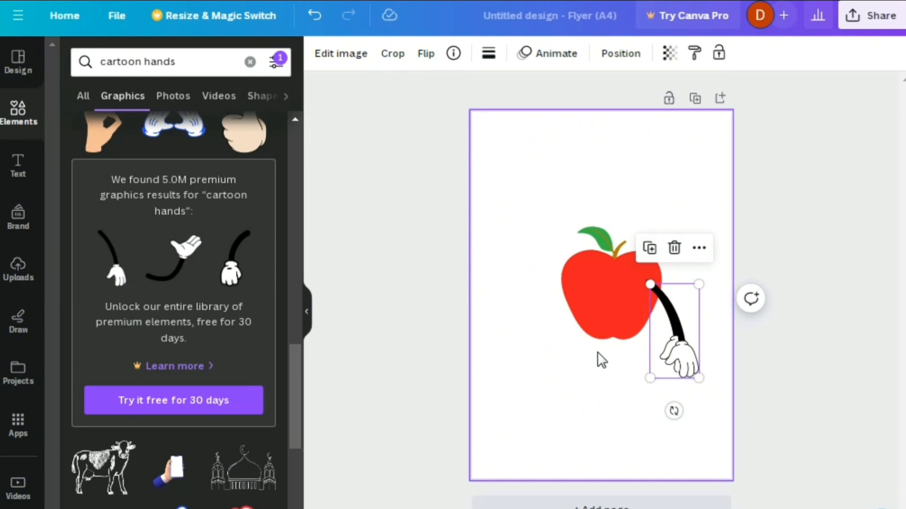
{"action": "left_click_drag", "start_coordinate": [575, 340], "coordinate": [542, 340]}
{"action": "left_click", "coordinate": [580, 259]}
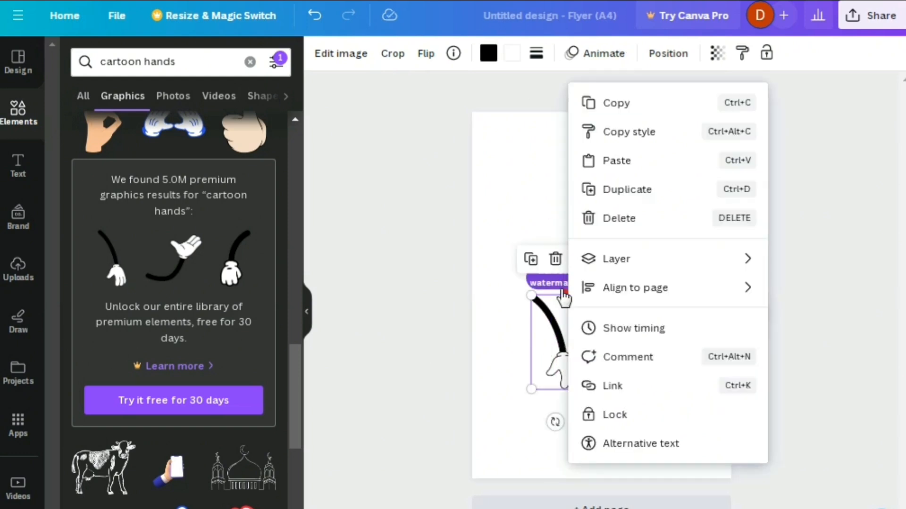
{"action": "left_click", "coordinate": [426, 54]}
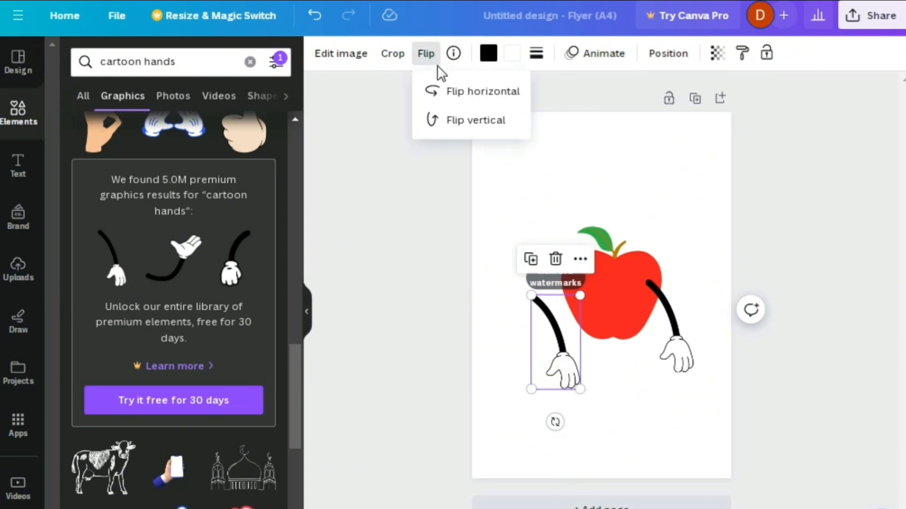
{"action": "left_click", "coordinate": [496, 93]}
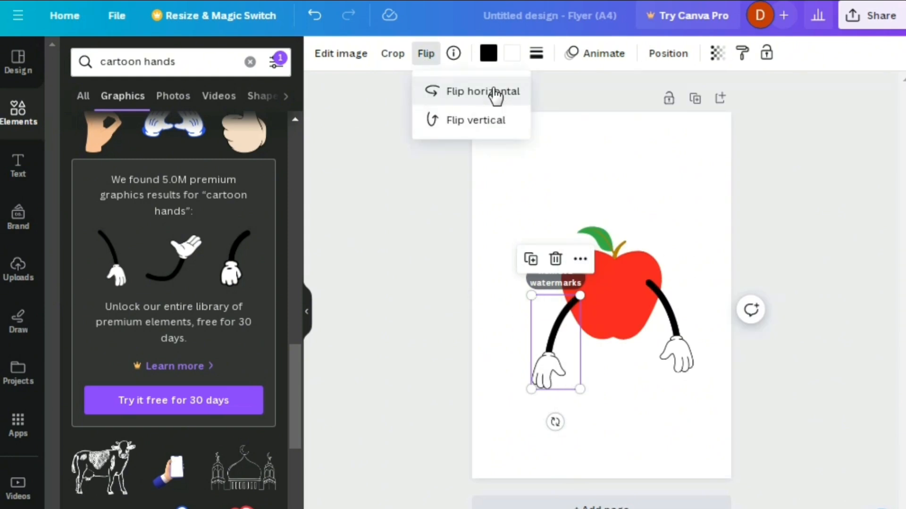
{"action": "left_click_drag", "start_coordinate": [564, 344], "coordinate": [562, 322]}
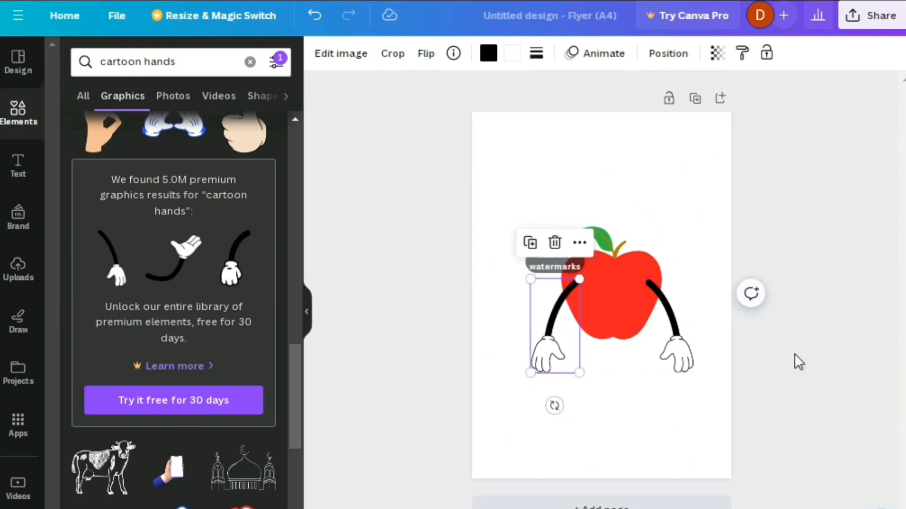
{"action": "left_click", "coordinate": [836, 412]}
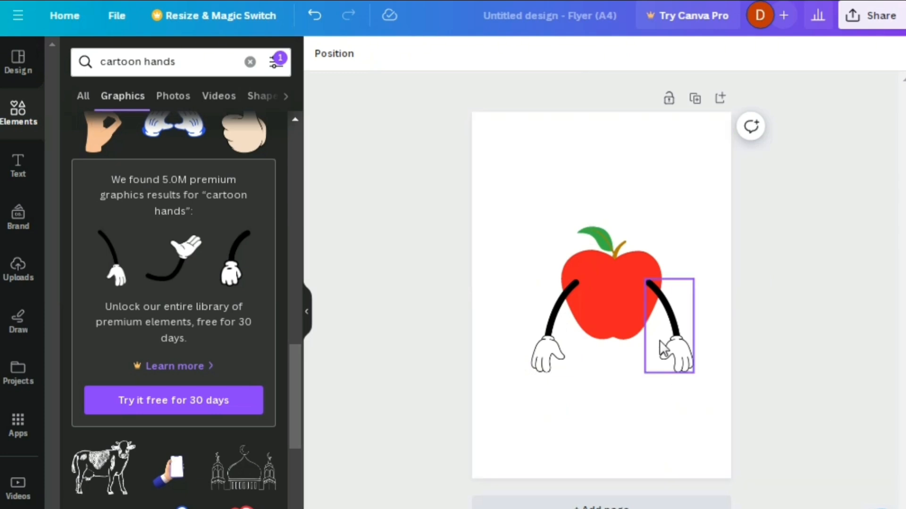
Bring the apple in front of both arms in the layer order.
{"action": "left_click", "coordinate": [621, 302]}
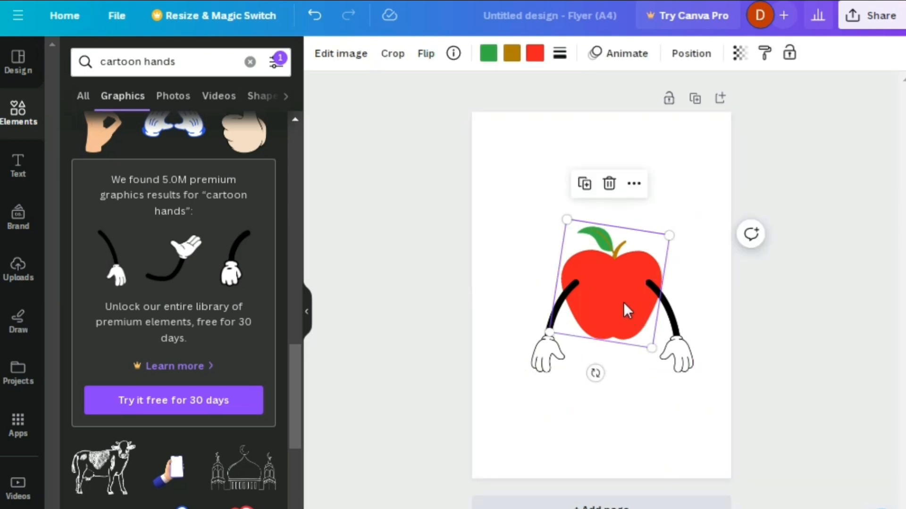
{"action": "left_click", "coordinate": [635, 180]}
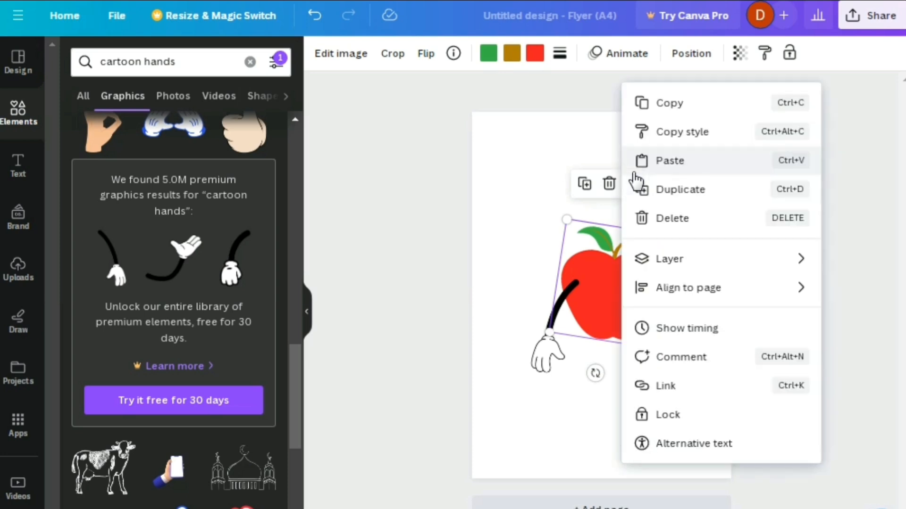
{"action": "left_click", "coordinate": [696, 290]}
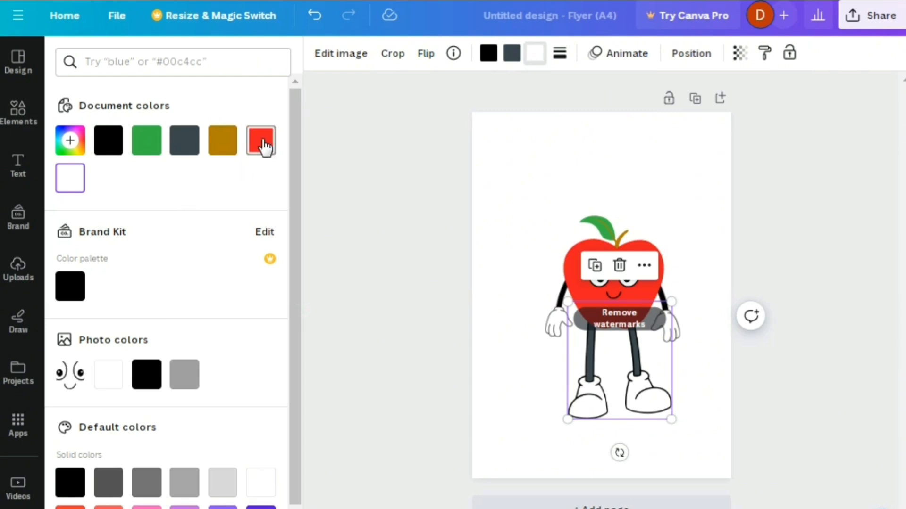
Recolor the apple character's white shoes with the document's red, and select the arm on its left side.
{"action": "left_click", "coordinate": [263, 144]}
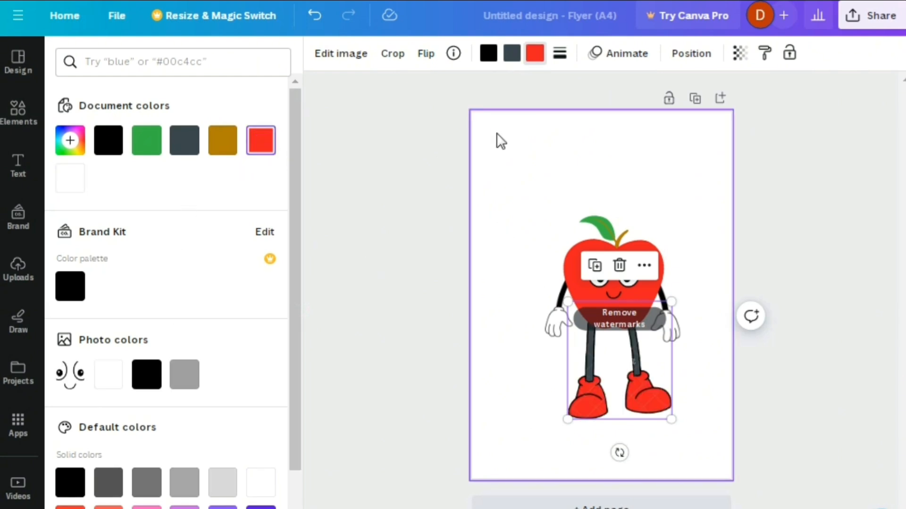
{"action": "left_click", "coordinate": [558, 176]}
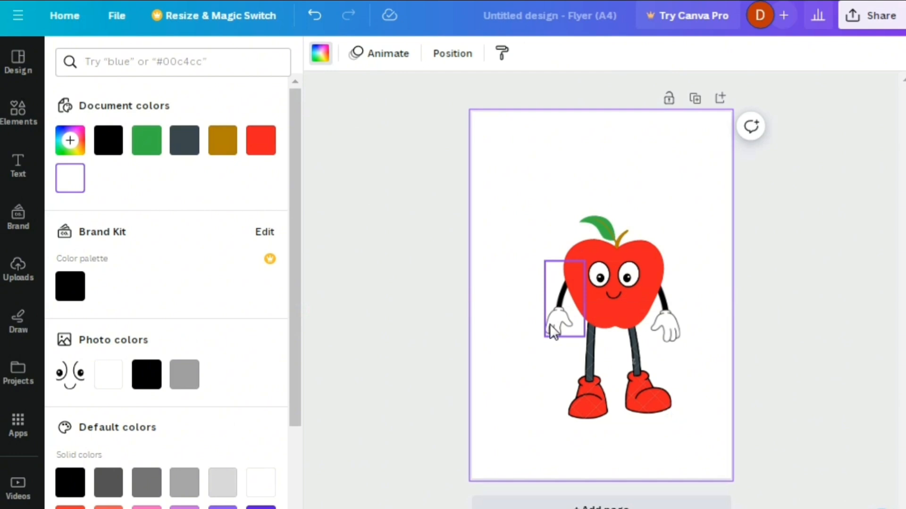
{"action": "left_click", "coordinate": [551, 327]}
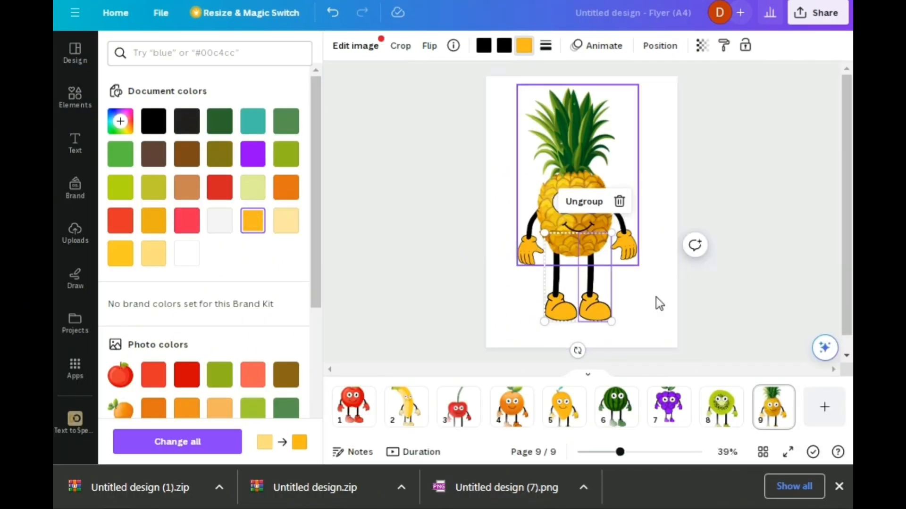
Group all parts of the pineapple character on page 9 and open the design's download options.
{"action": "left_click_drag", "start_coordinate": [662, 337], "coordinate": [507, 90]}
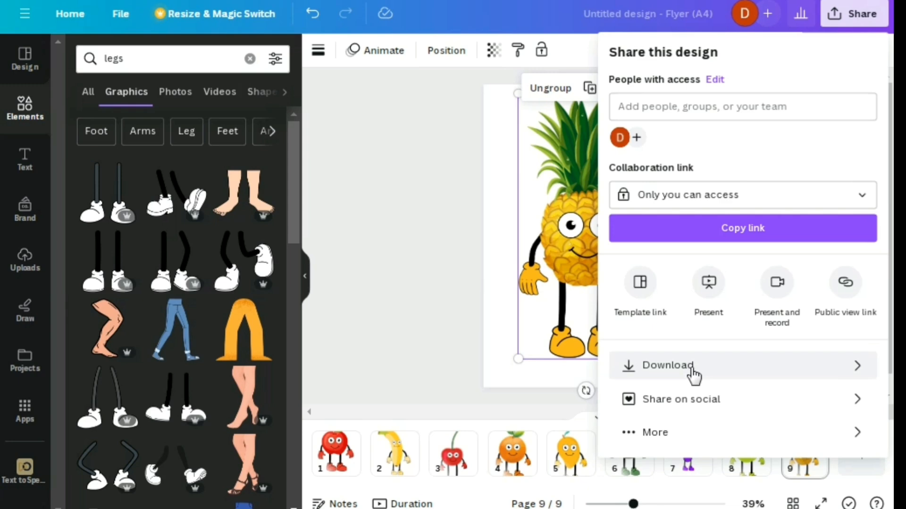
{"action": "left_click", "coordinate": [693, 375]}
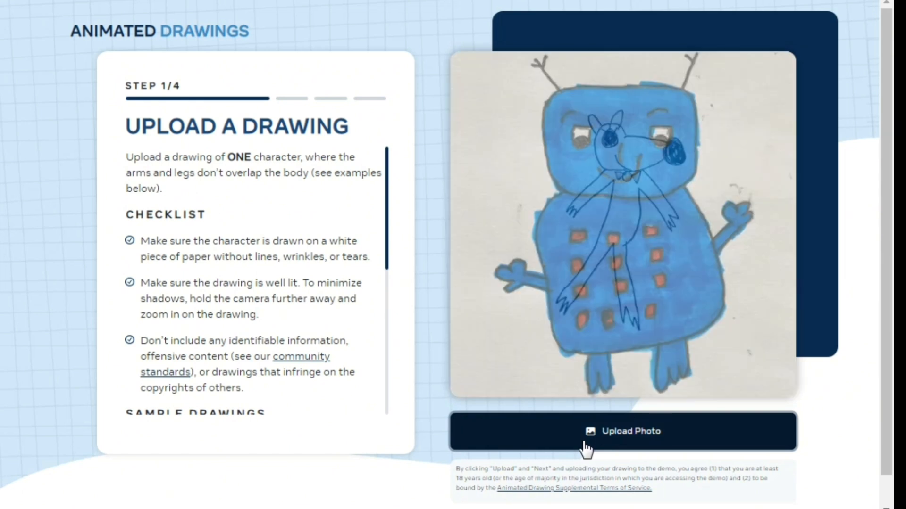
Upload the apple character image 1 to Animated Drawings and agree to the research use of the drawing.
{"action": "left_click", "coordinate": [585, 444]}
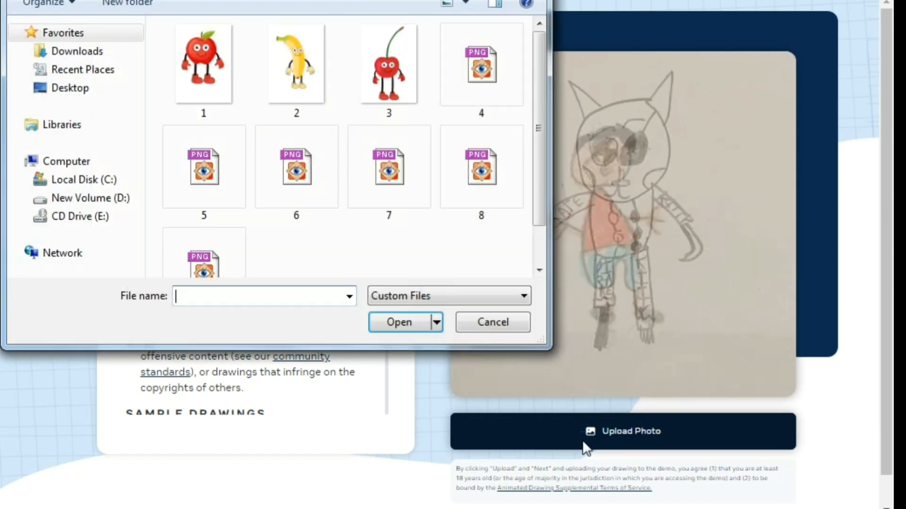
{"action": "left_click", "coordinate": [204, 71]}
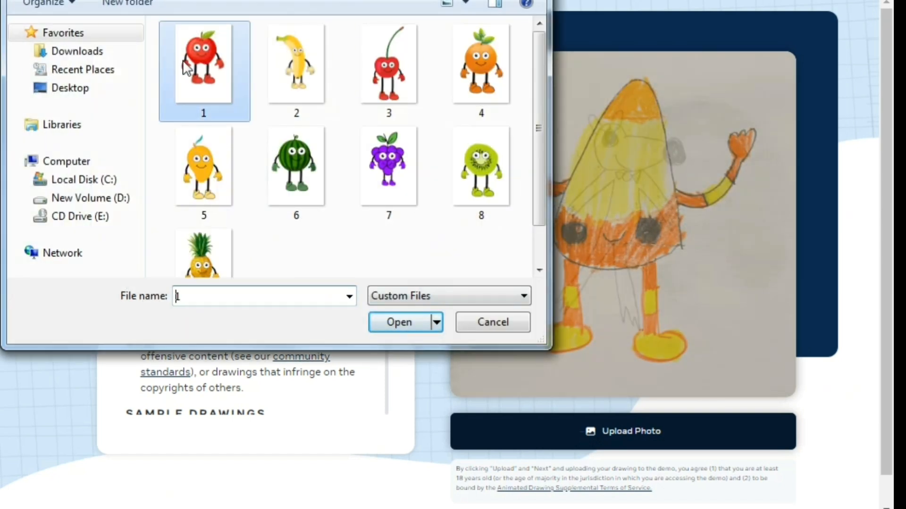
{"action": "left_click", "coordinate": [412, 326]}
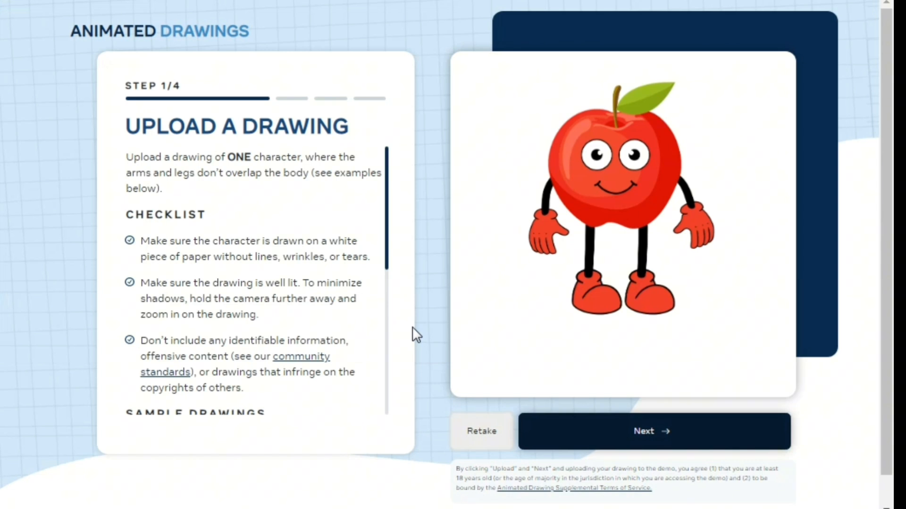
{"action": "left_click", "coordinate": [705, 438]}
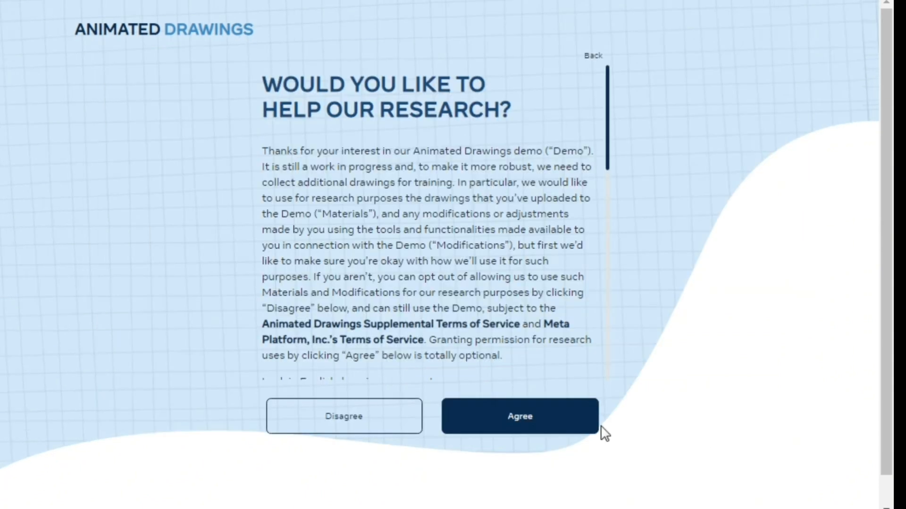
{"action": "left_click", "coordinate": [570, 426]}
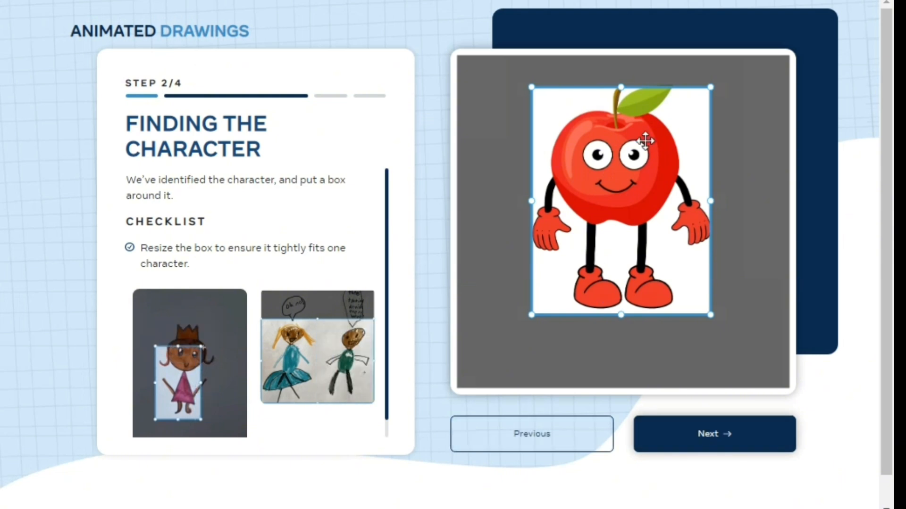
Enlarge the character box to enclose the whole apple including its leaf, and accept the mask and joint positions.
{"action": "left_click_drag", "start_coordinate": [621, 87], "coordinate": [621, 75]}
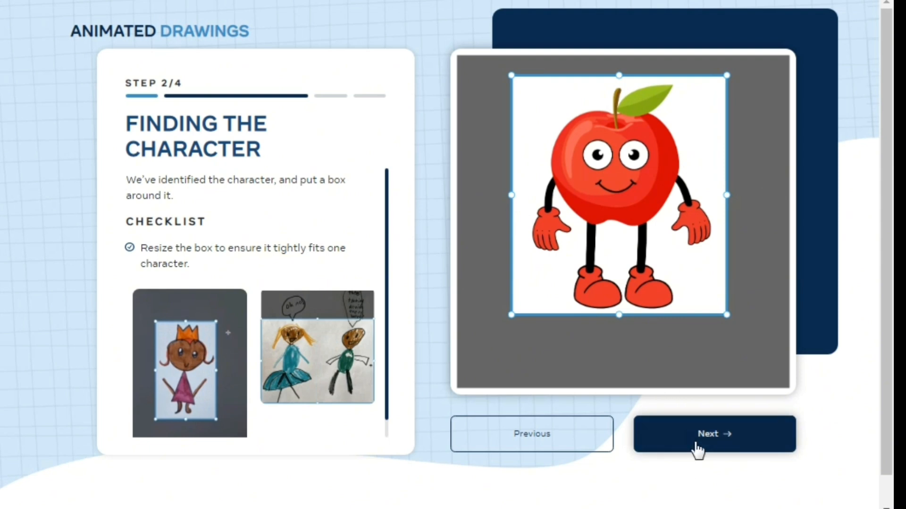
{"action": "left_click", "coordinate": [703, 438]}
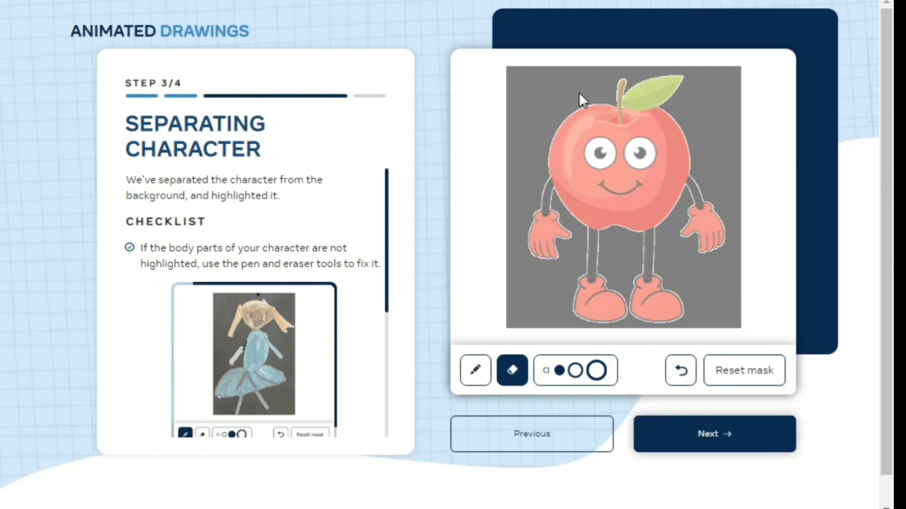
{"action": "left_click", "coordinate": [722, 436]}
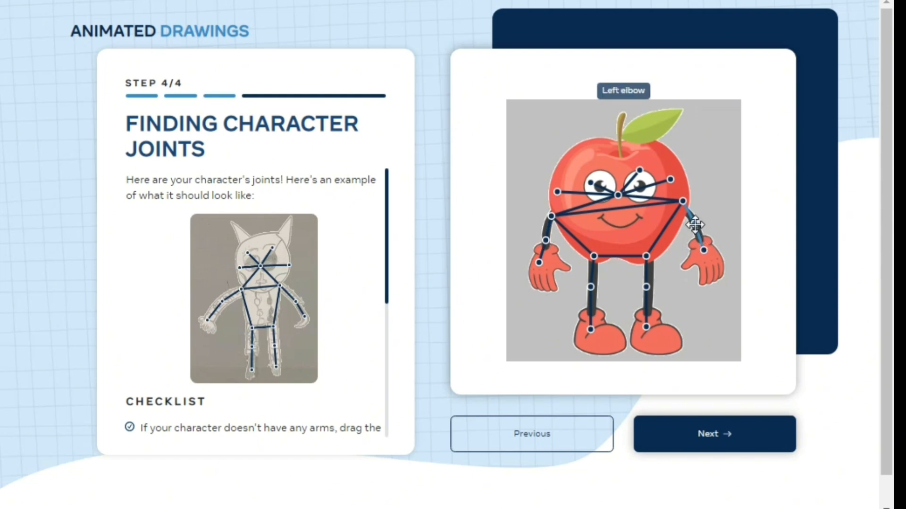
{"action": "left_click", "coordinate": [734, 433]}
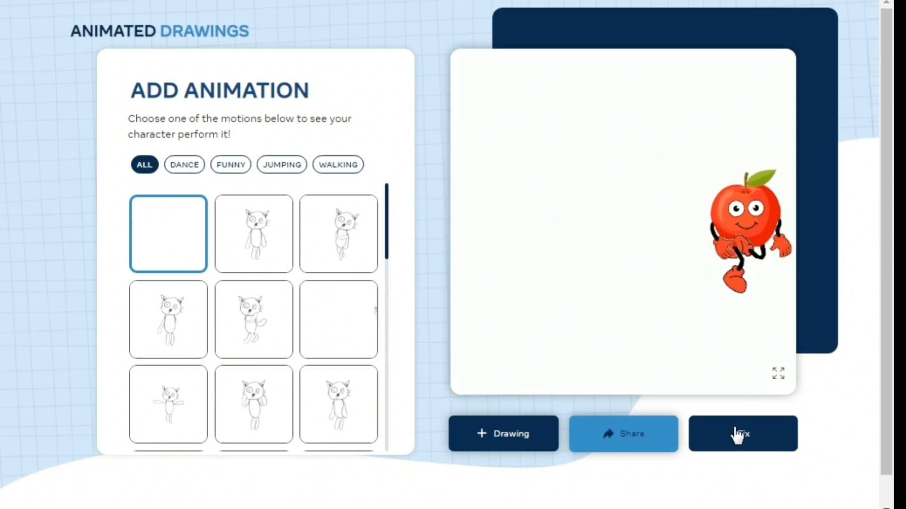
Apply a walking motion to the apple character and download the animation.
{"action": "scroll", "coordinate": [295, 373], "scroll_direction": "down", "scroll_amount": 10}
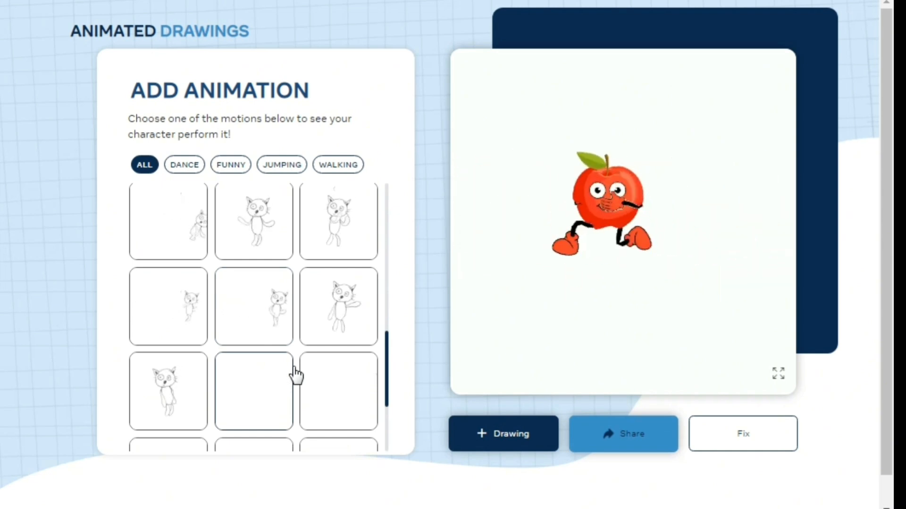
{"action": "left_click", "coordinate": [266, 323]}
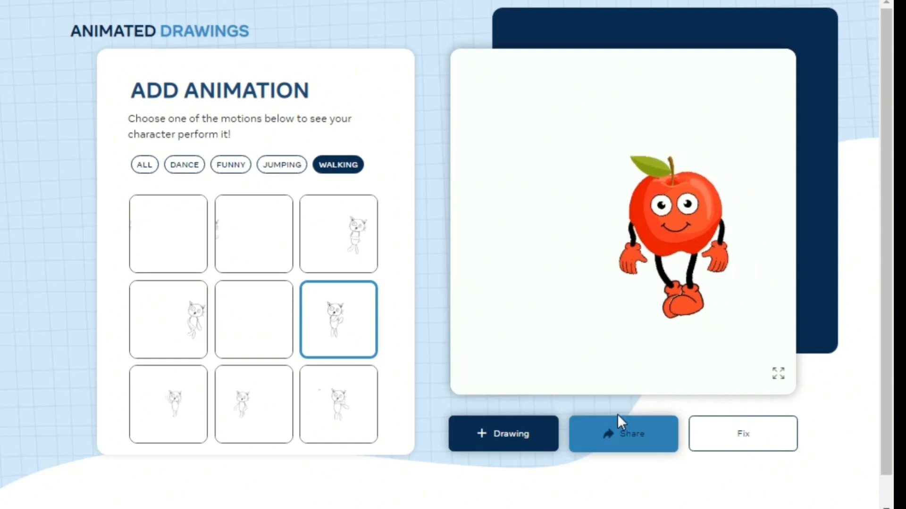
{"action": "left_click", "coordinate": [620, 445]}
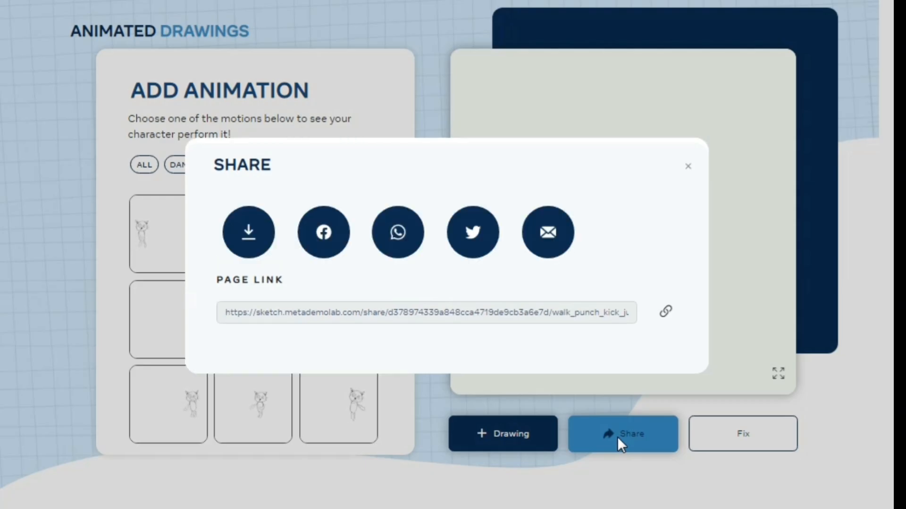
{"action": "left_click", "coordinate": [249, 234]}
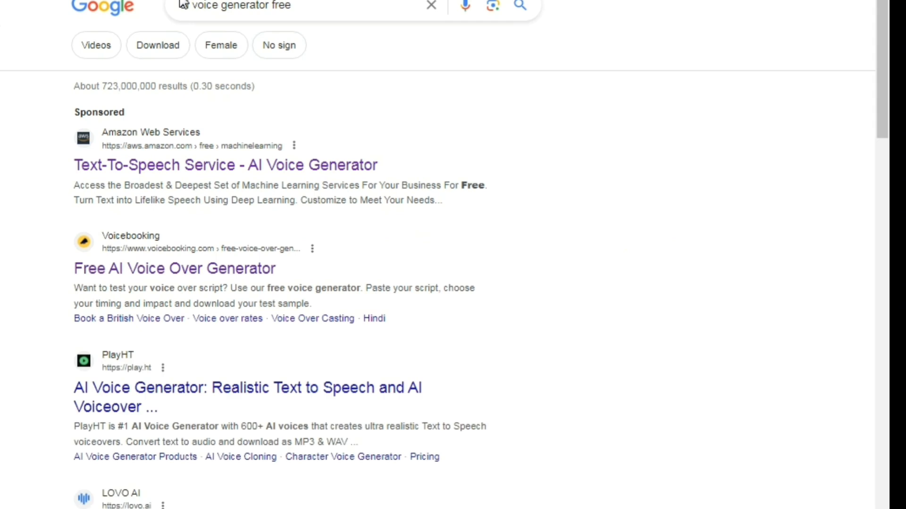
Search Google for "ai voice generator free" and look through the listed voice generator sites.
{"action": "left_click", "coordinate": [183, 5]}
{"action": "type", "text": "ai"}
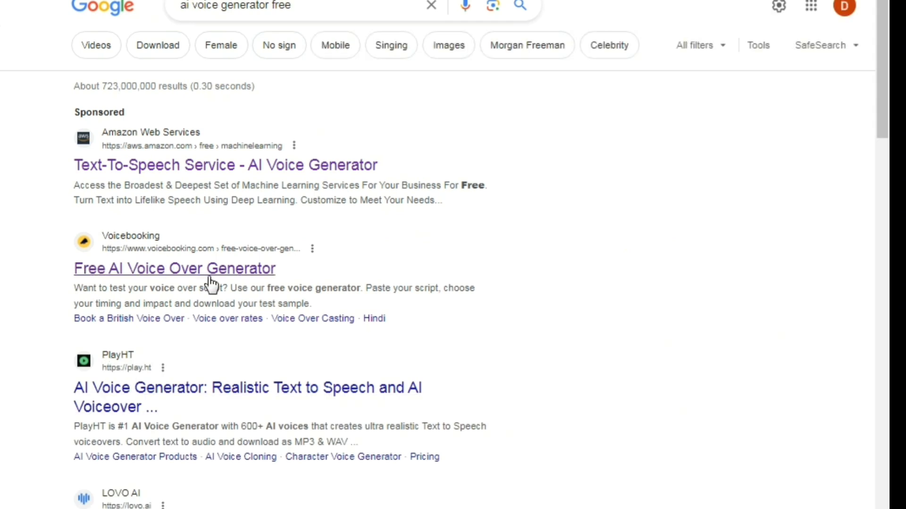
{"action": "scroll", "coordinate": [240, 329], "scroll_direction": "down", "scroll_amount": 3}
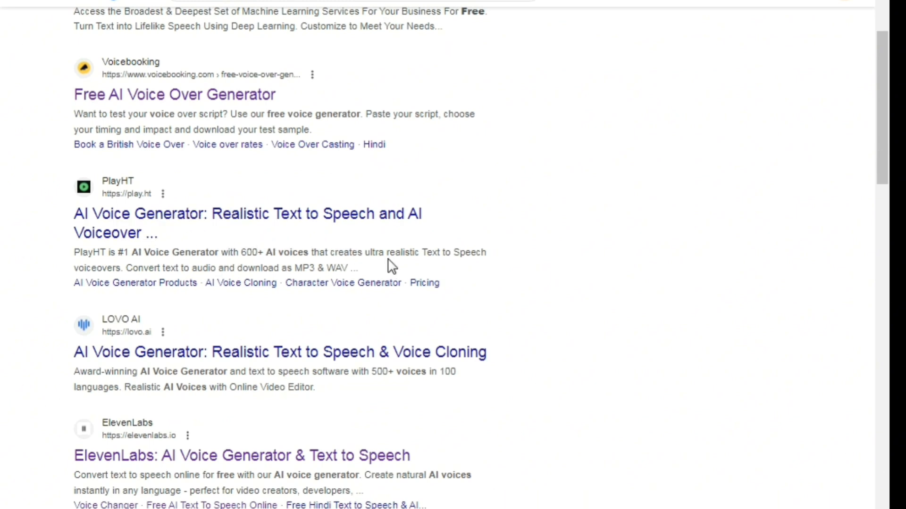
Open the PlayHT website from the search results and start its free AI voice generator.
{"action": "left_click", "coordinate": [250, 235]}
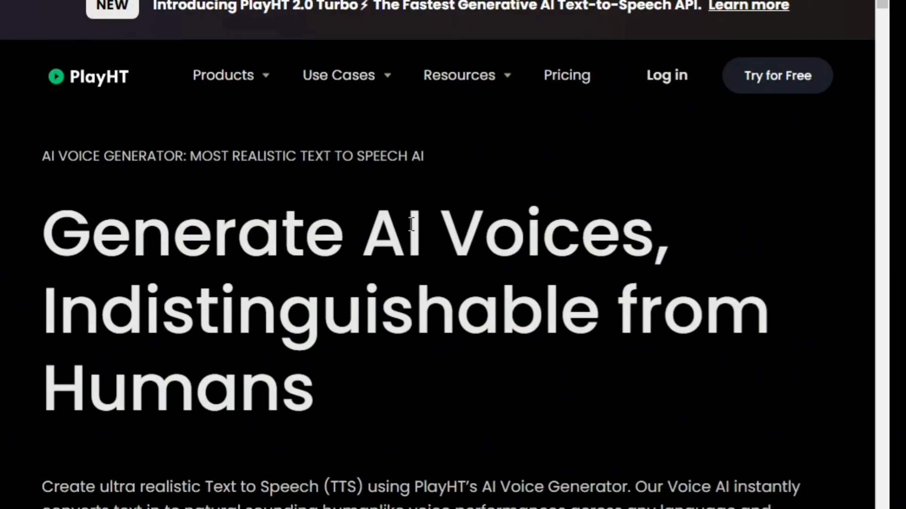
{"action": "scroll", "coordinate": [192, 202], "scroll_direction": "down", "scroll_amount": 6}
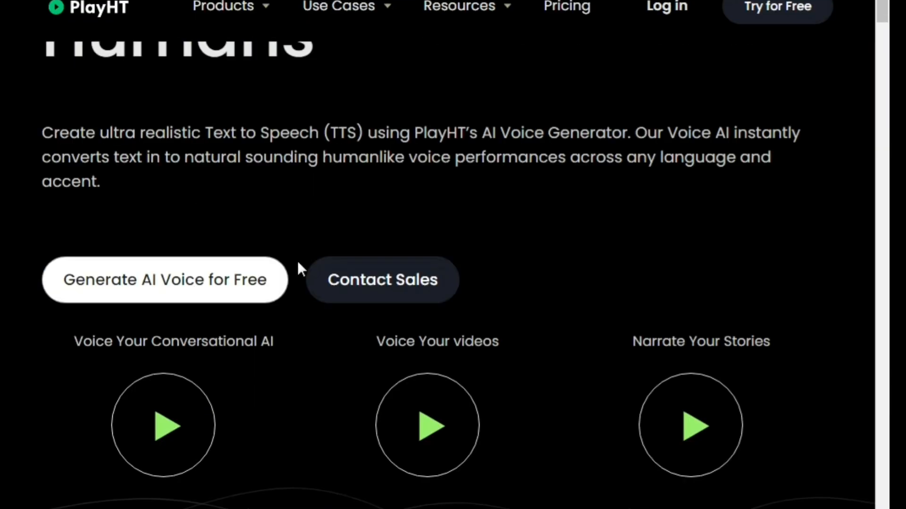
{"action": "left_click", "coordinate": [219, 301]}
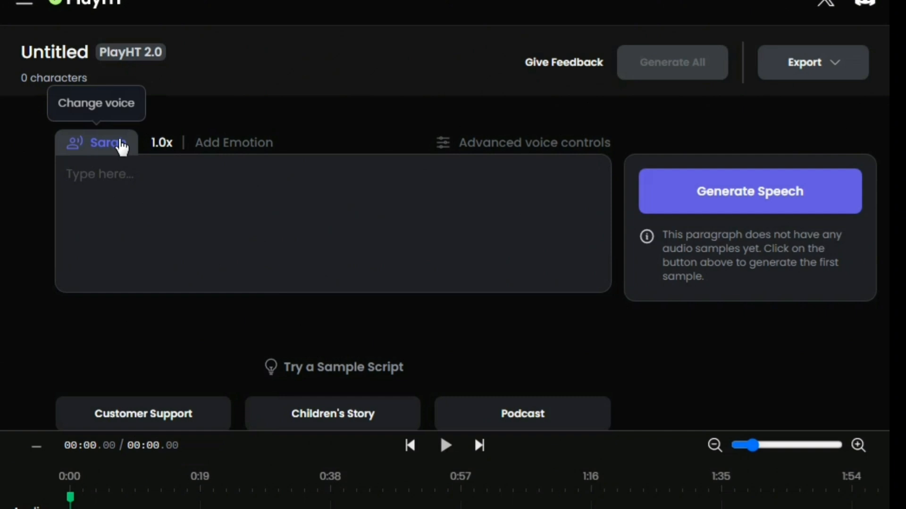
Paste the apple's script about the letter 'A' into the paragraph with the Sarah voice and play its speech.
{"action": "left_click", "coordinate": [120, 143]}
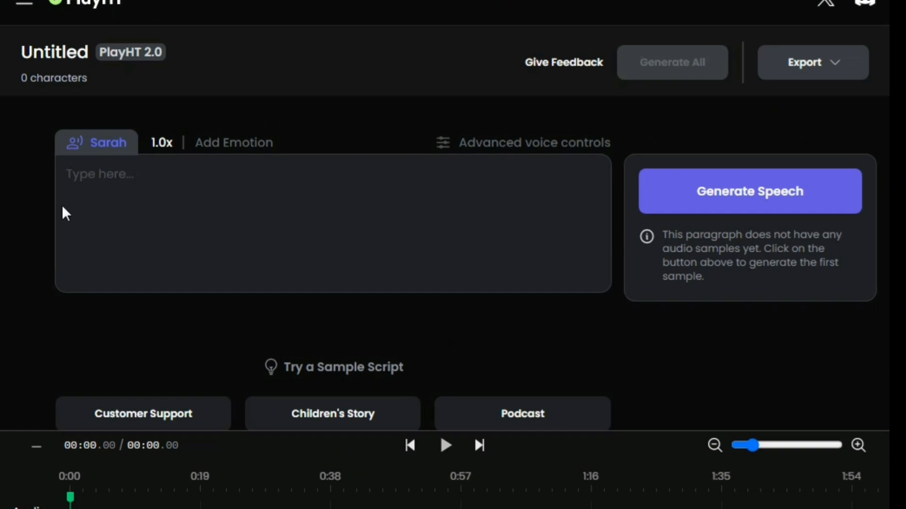
{"action": "type", "text": "Hey, hey, hey! I'm Apple, and I'm excited to teach you about the letter 'A'! A for Apple! A-P-P-L-E spells Apple! Remember me when you think of 'A'!"}
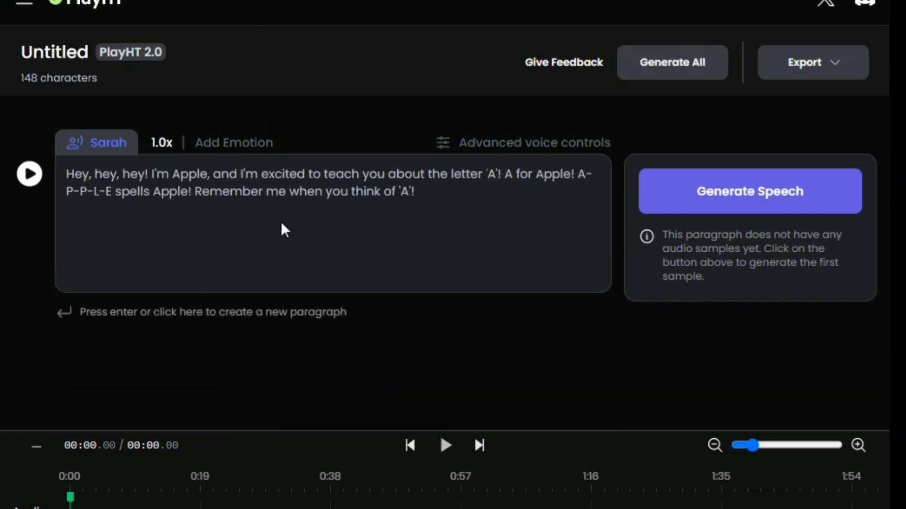
{"action": "left_click", "coordinate": [31, 174]}
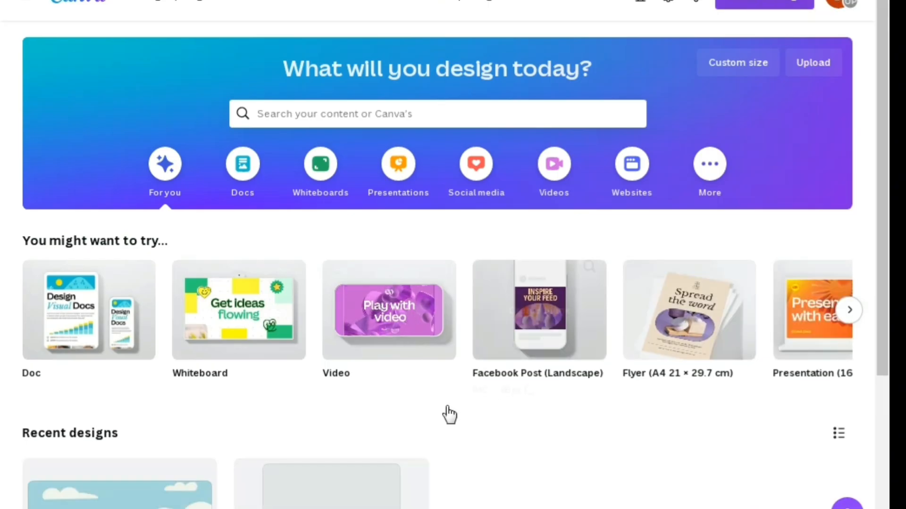
Switch to Canva, start a new video design and fill the page with the green hills graphic from the "cartoon background" results.
{"action": "left_click", "coordinate": [382, 336]}
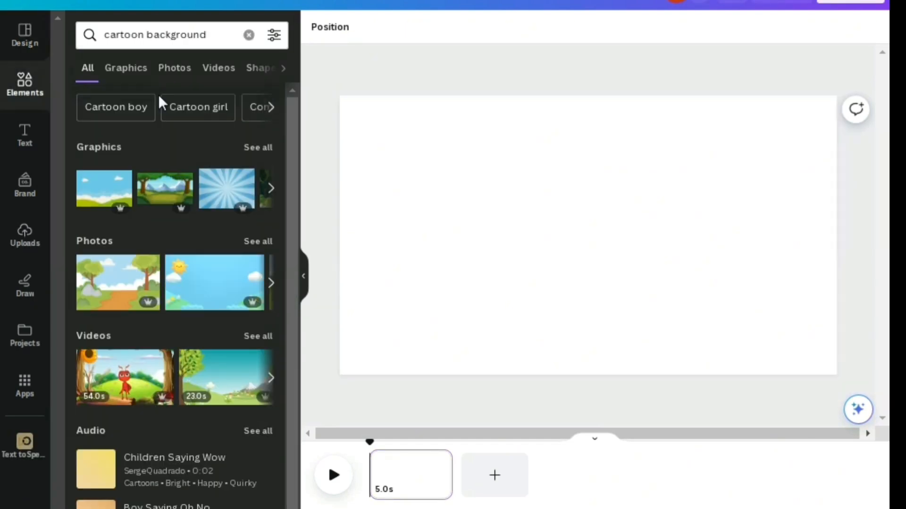
{"action": "scroll", "coordinate": [220, 305], "scroll_direction": "down", "scroll_amount": 1}
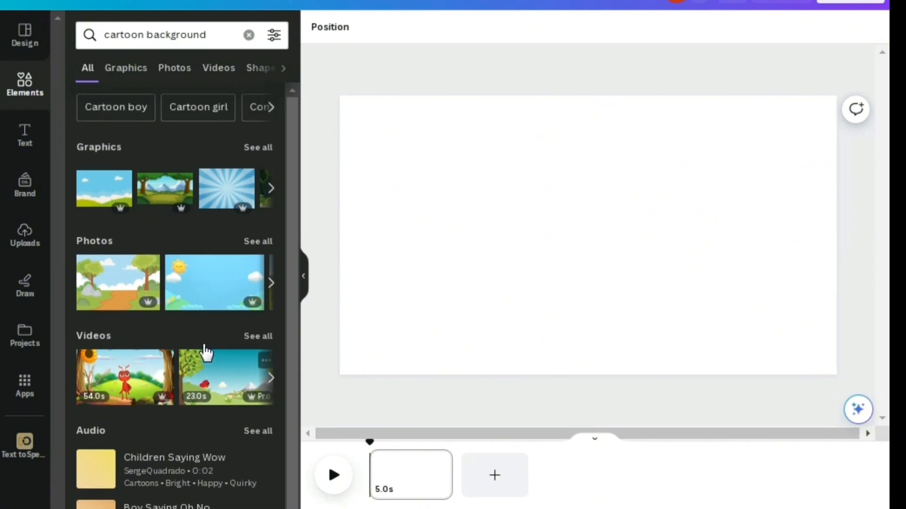
{"action": "scroll", "coordinate": [206, 346], "scroll_direction": "up", "scroll_amount": 1}
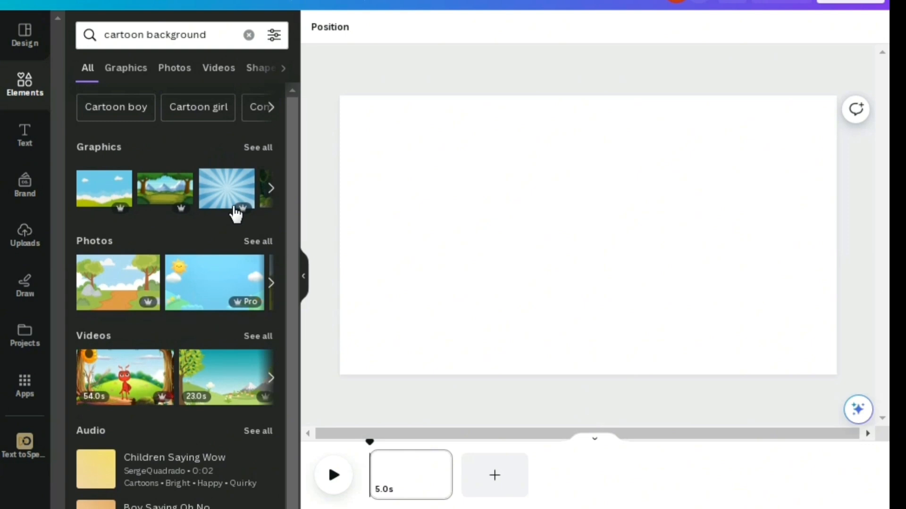
{"action": "left_click", "coordinate": [268, 148]}
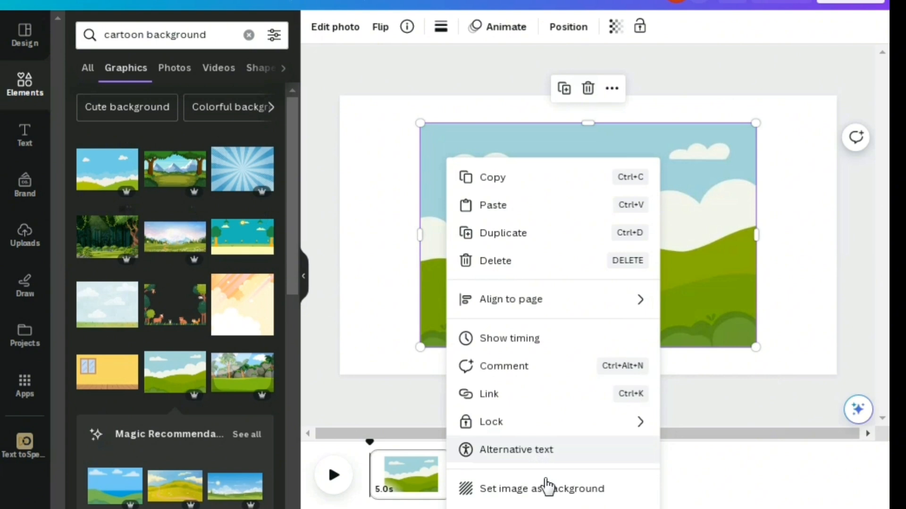
{"action": "left_click", "coordinate": [546, 490]}
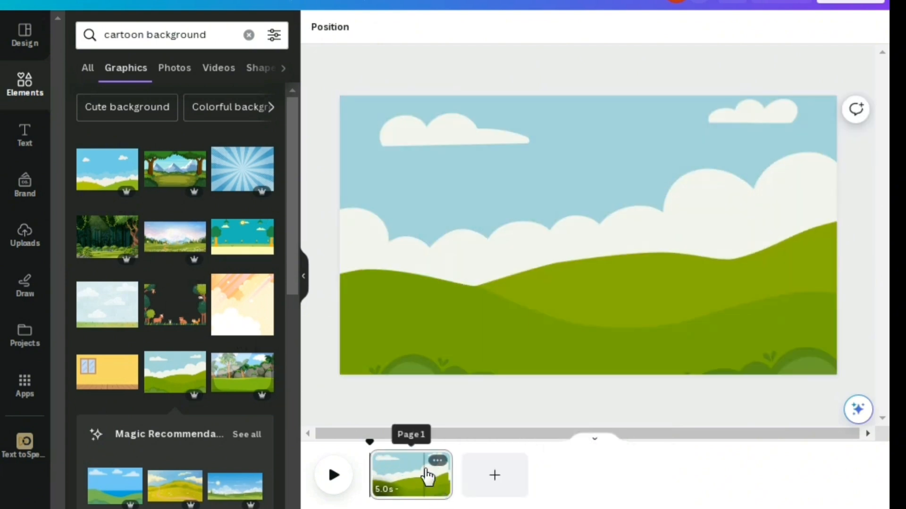
Duplicate the page with the hills background and return to the first page.
{"action": "left_click", "coordinate": [437, 460]}
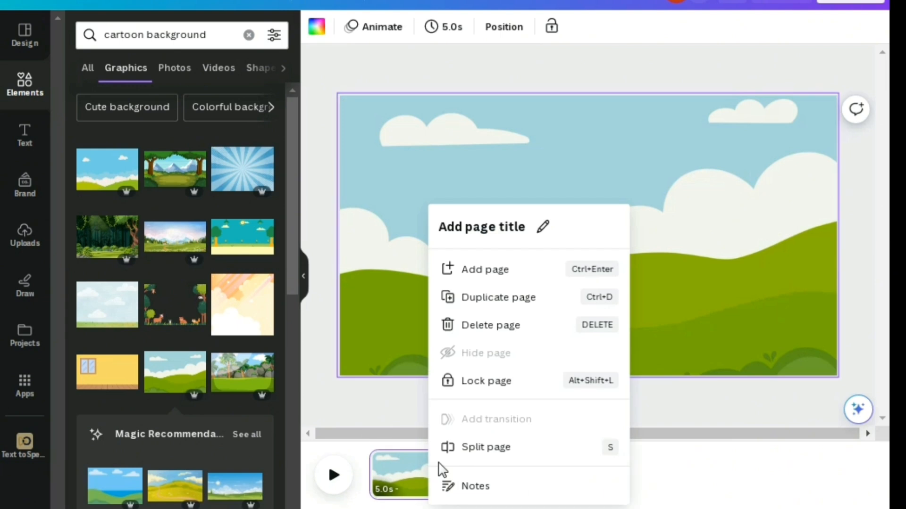
{"action": "left_click", "coordinate": [508, 246]}
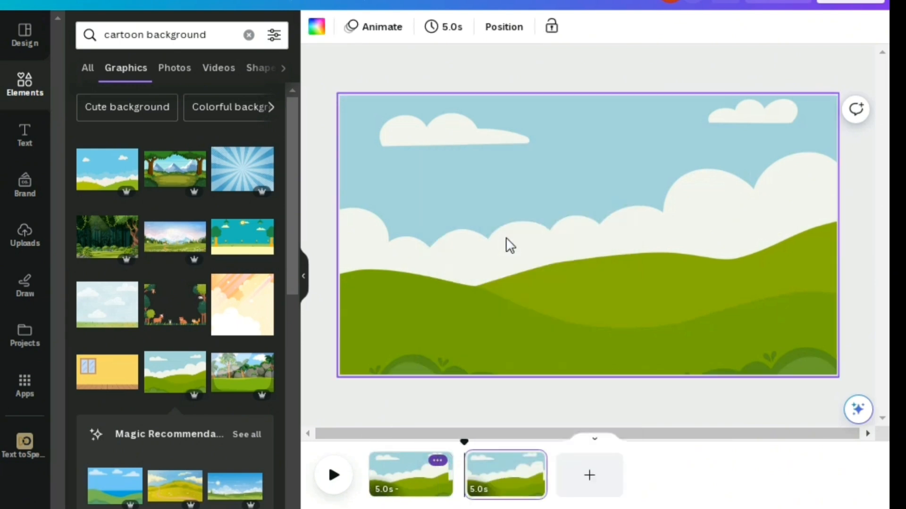
{"action": "left_click", "coordinate": [393, 478]}
Place the 14.3-second apple video from the uploads on the first page and shift it slightly left of centre.
{"action": "left_click", "coordinate": [23, 233]}
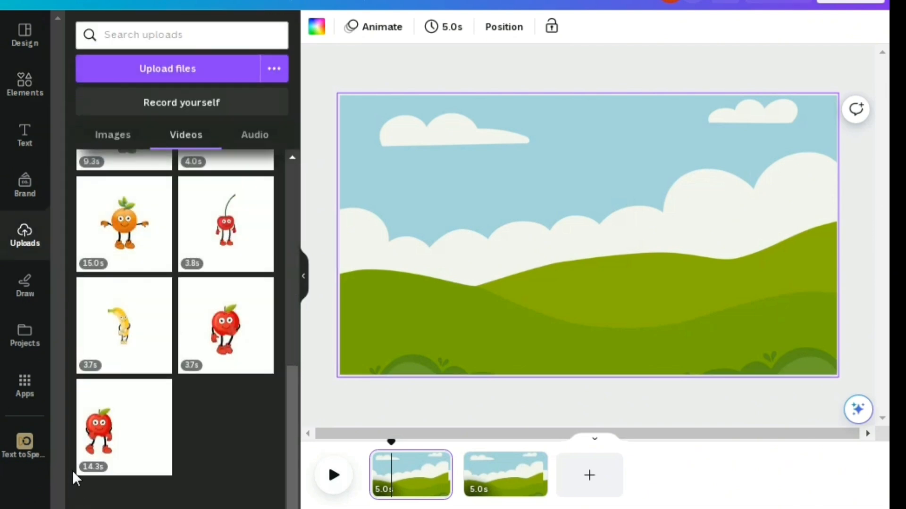
{"action": "left_click", "coordinate": [161, 439]}
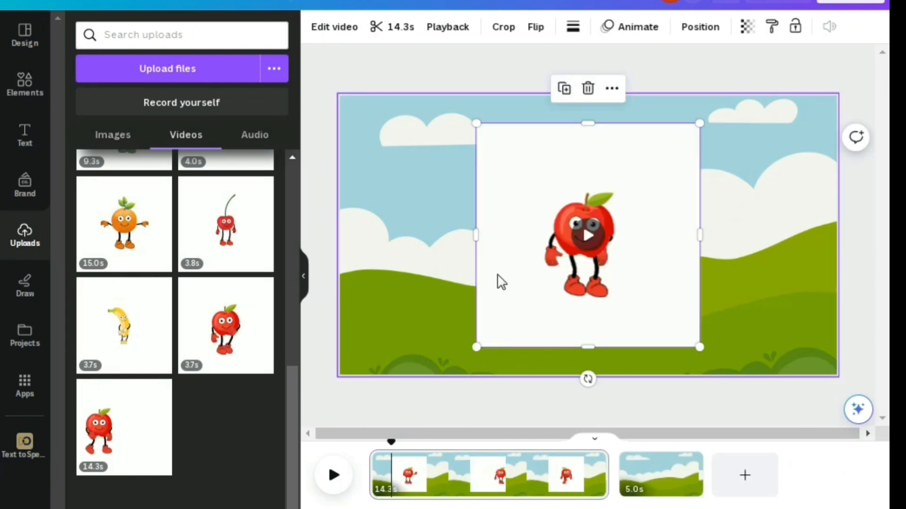
{"action": "left_click_drag", "start_coordinate": [527, 227], "coordinate": [477, 236]}
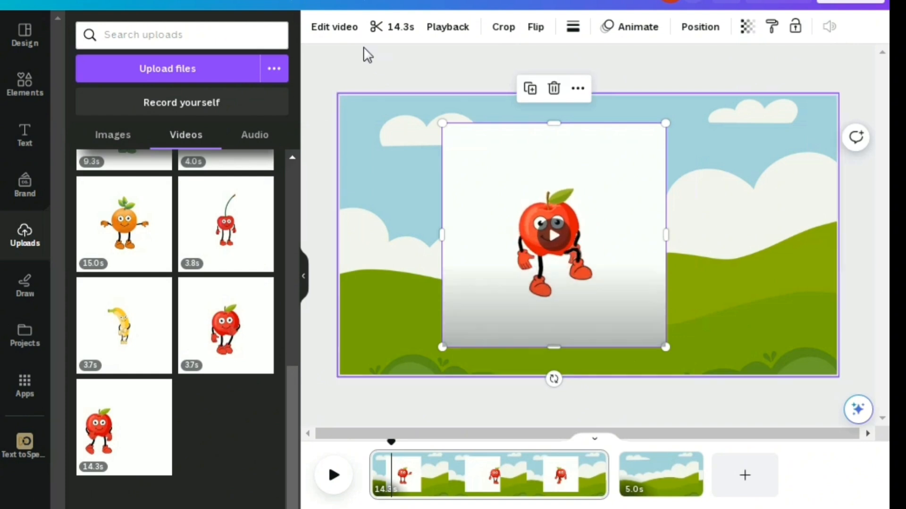
Remove the white background from the apple video with Background Remover.
{"action": "left_click", "coordinate": [342, 29]}
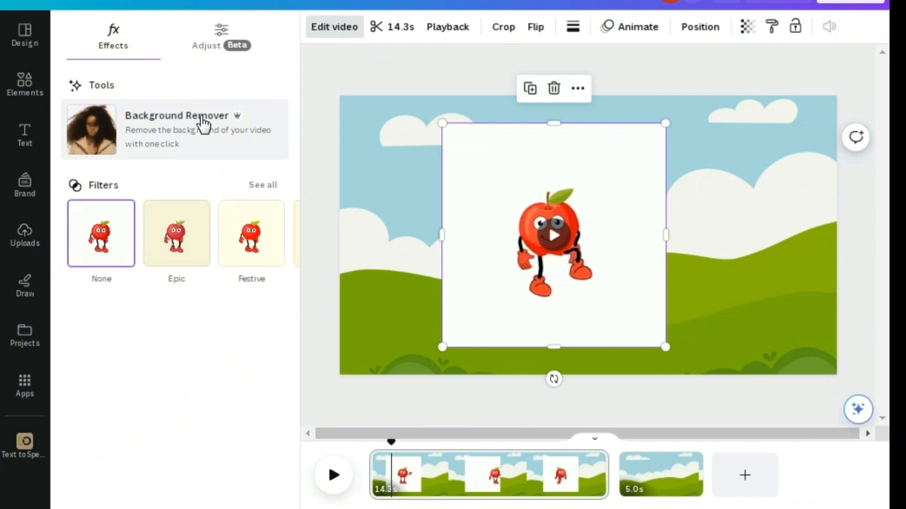
{"action": "left_click", "coordinate": [224, 135]}
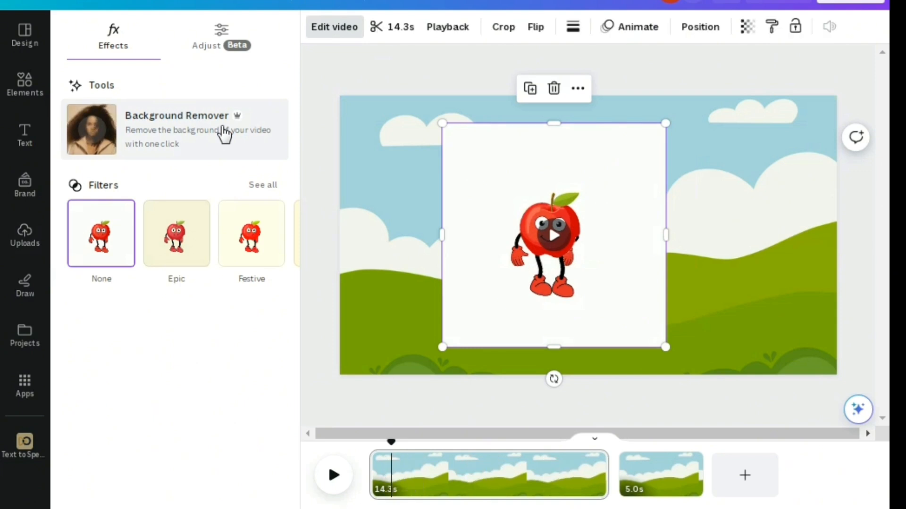
{"action": "left_click", "coordinate": [225, 135]}
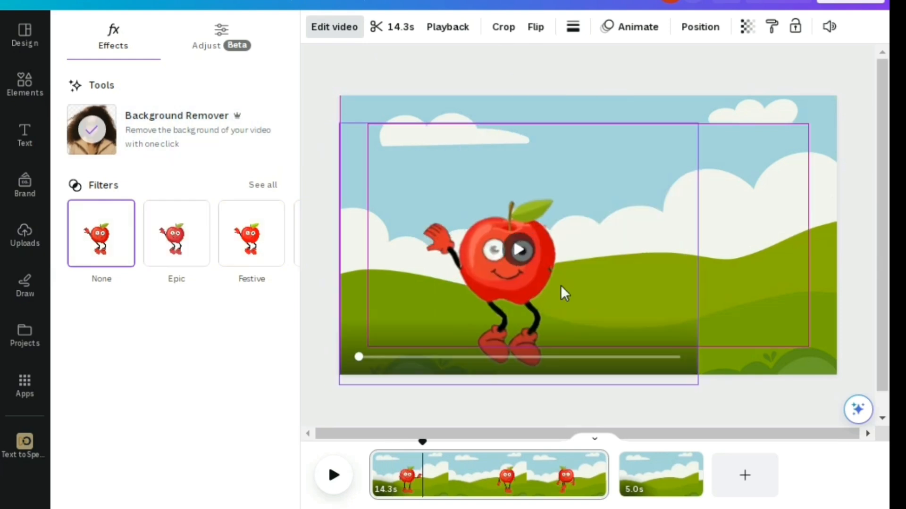
Shrink the apple so it stands on the green hills, and add the uploaded voice track "Hey hey hey I-m Apple 1.wav" to the timeline.
{"action": "left_click_drag", "start_coordinate": [626, 202], "coordinate": [659, 189]}
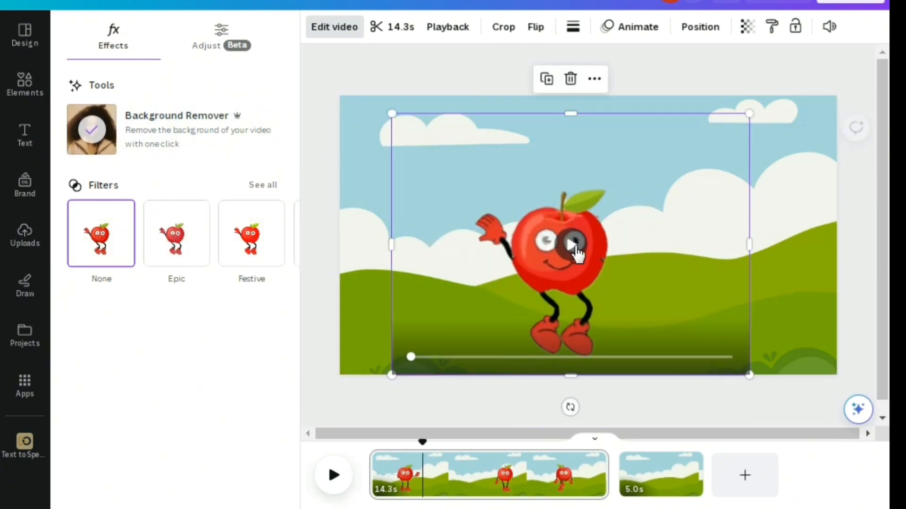
{"action": "left_click_drag", "start_coordinate": [749, 114], "coordinate": [695, 247]}
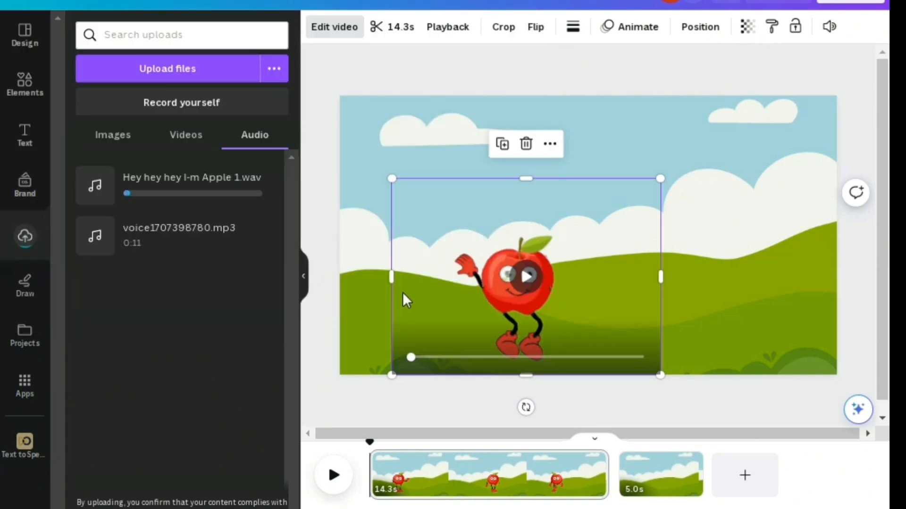
{"action": "left_click", "coordinate": [117, 185]}
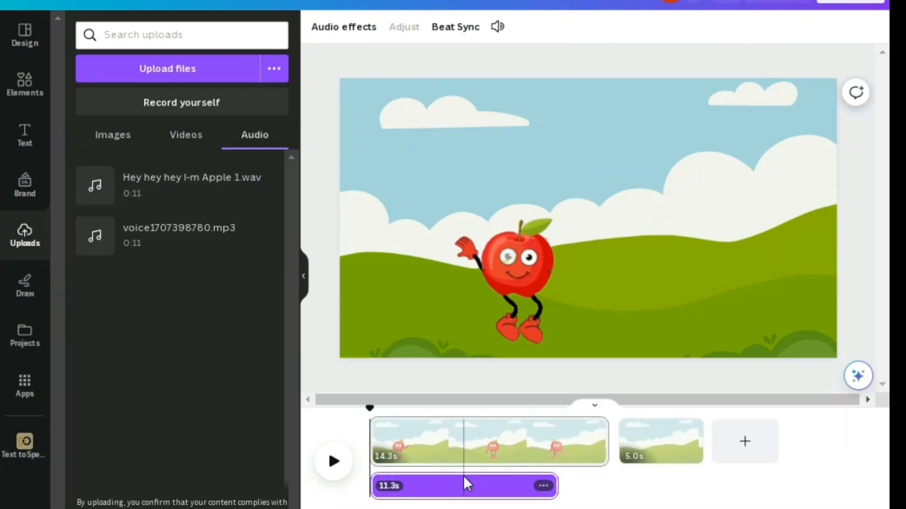
Add a heading to the first page and replace its placeholder text with the apple's script.
{"action": "left_click", "coordinate": [24, 135]}
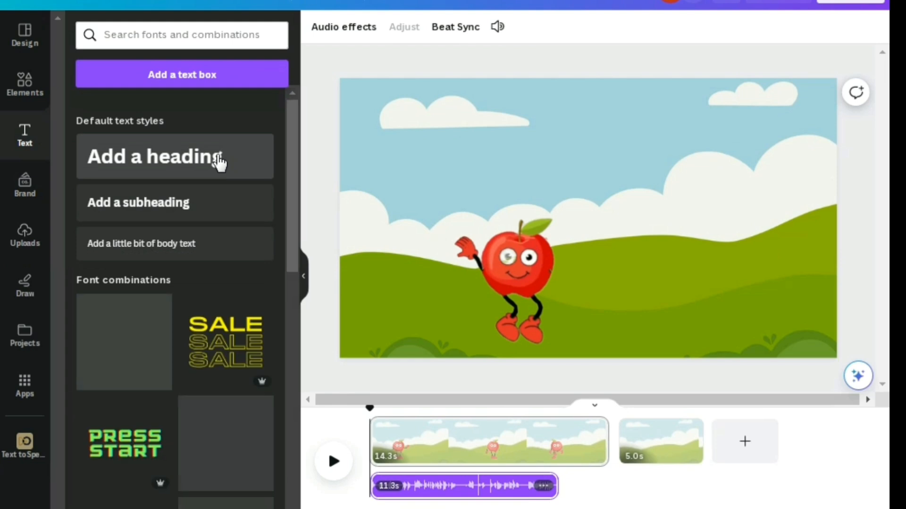
{"action": "left_click", "coordinate": [219, 160]}
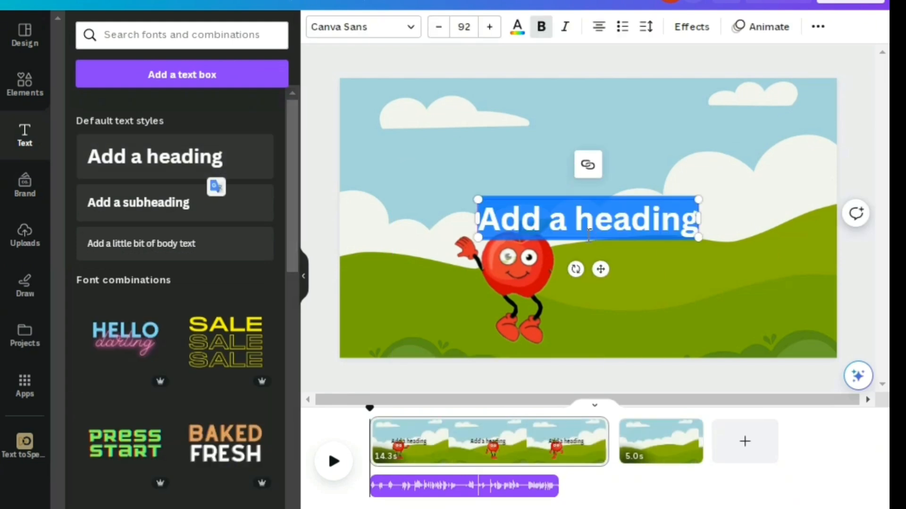
{"action": "key", "text": "BackSpace"}
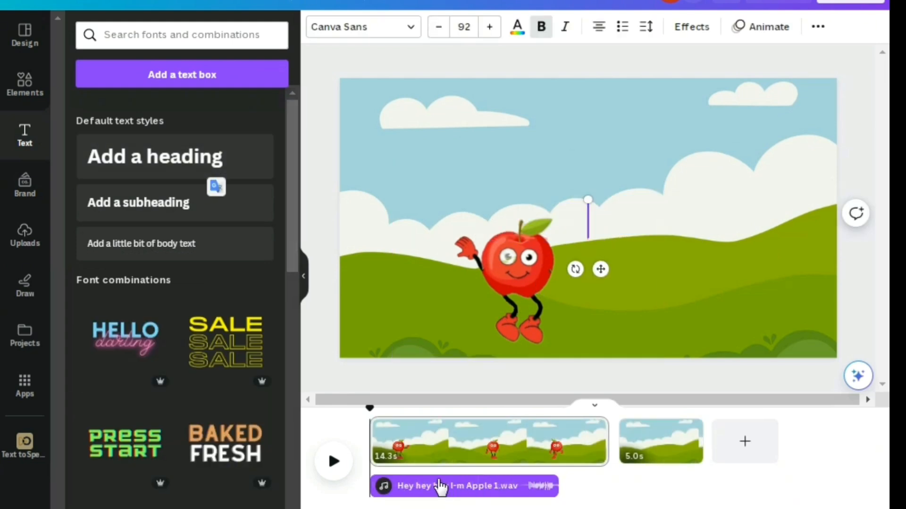
{"action": "right_click", "coordinate": [588, 201]}
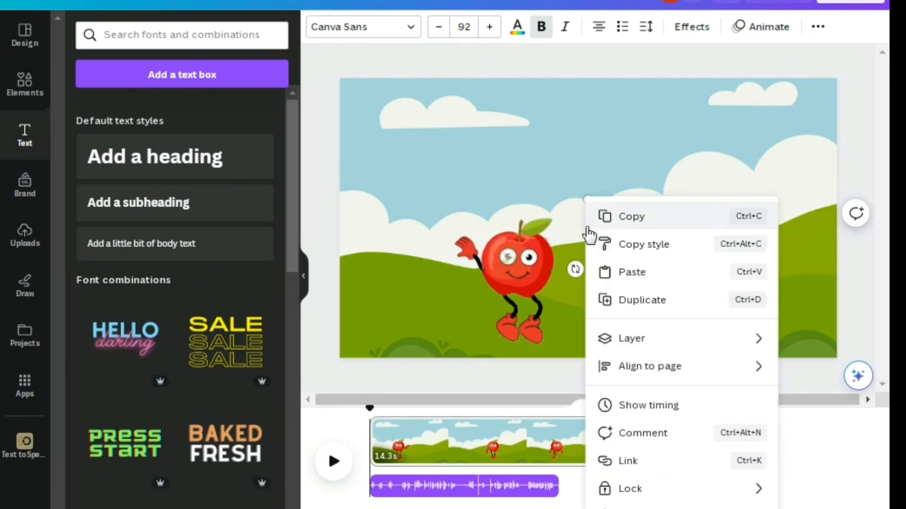
{"action": "left_click", "coordinate": [638, 276]}
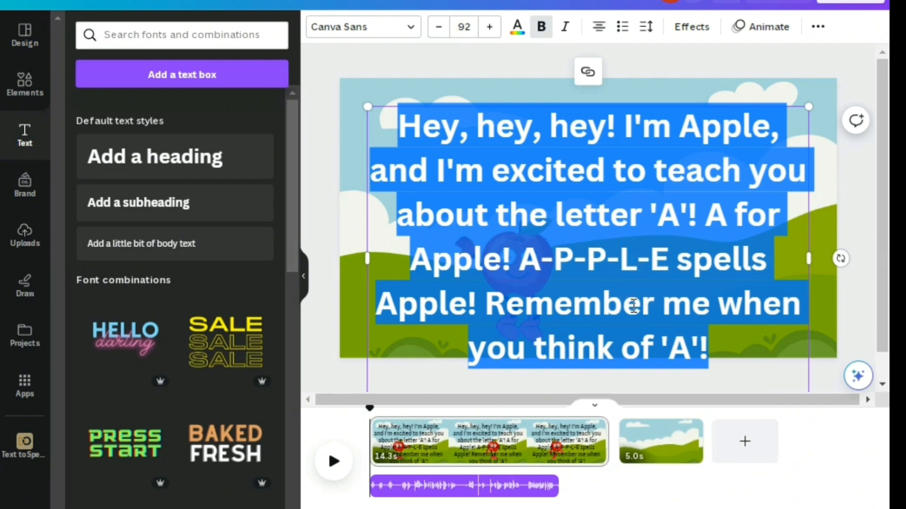
Scale the script text down to font size about 45.5 beside the apple, and delete it from the page.
{"action": "left_click_drag", "start_coordinate": [668, 259], "coordinate": [677, 140]}
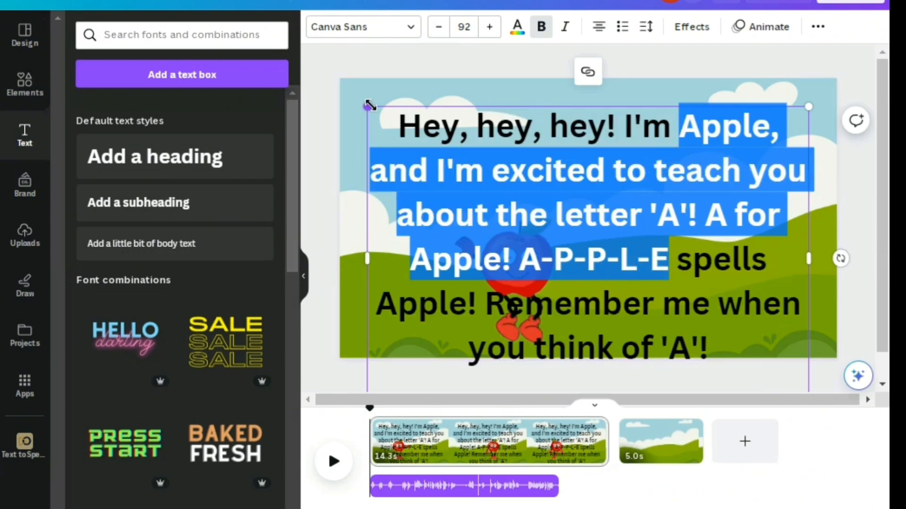
{"action": "left_click_drag", "start_coordinate": [367, 106], "coordinate": [590, 260]}
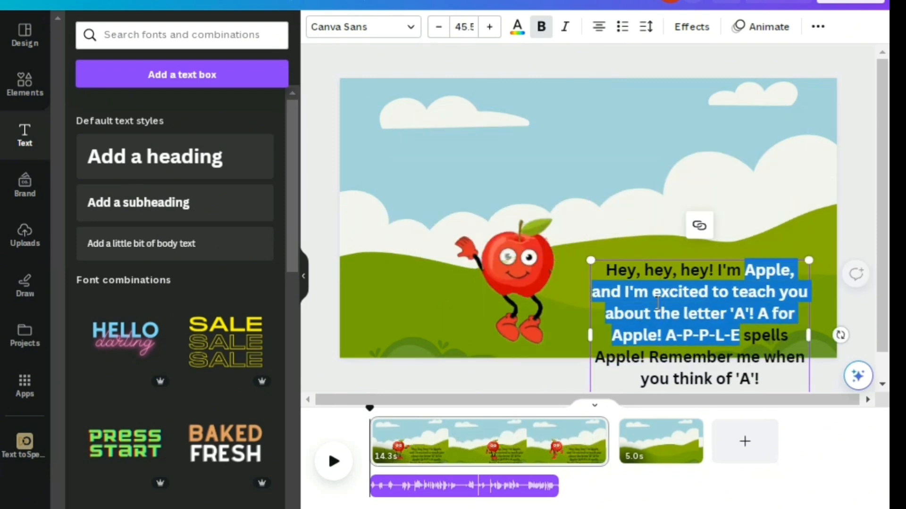
{"action": "left_click", "coordinate": [722, 192]}
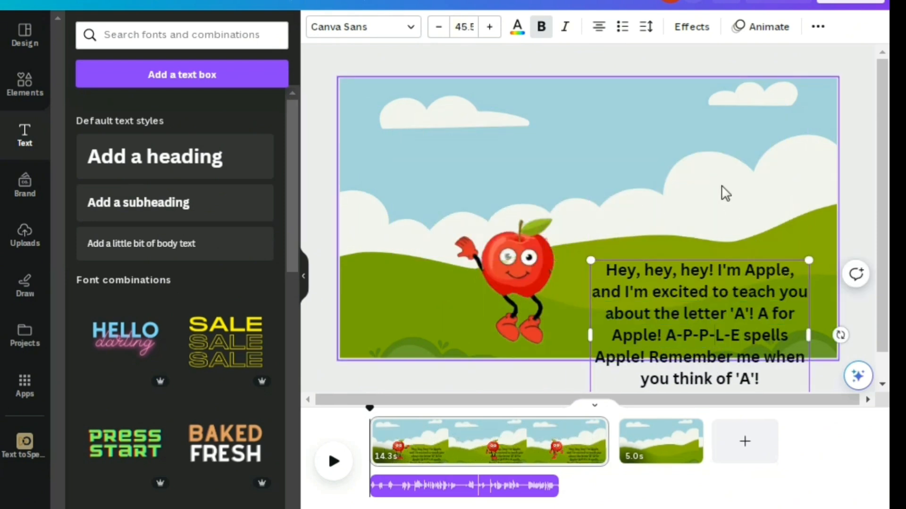
{"action": "left_click_drag", "start_coordinate": [719, 292], "coordinate": [720, 118]}
{"action": "key", "text": "Delete"}
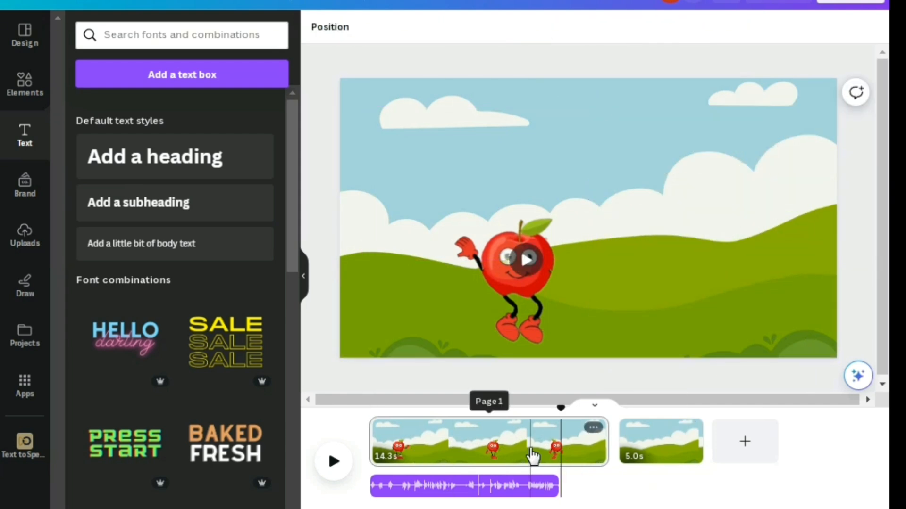
Open the download settings for exporting the design as an MP4 video.
{"action": "left_click", "coordinate": [561, 427]}
{"action": "left_click", "coordinate": [850, 3]}
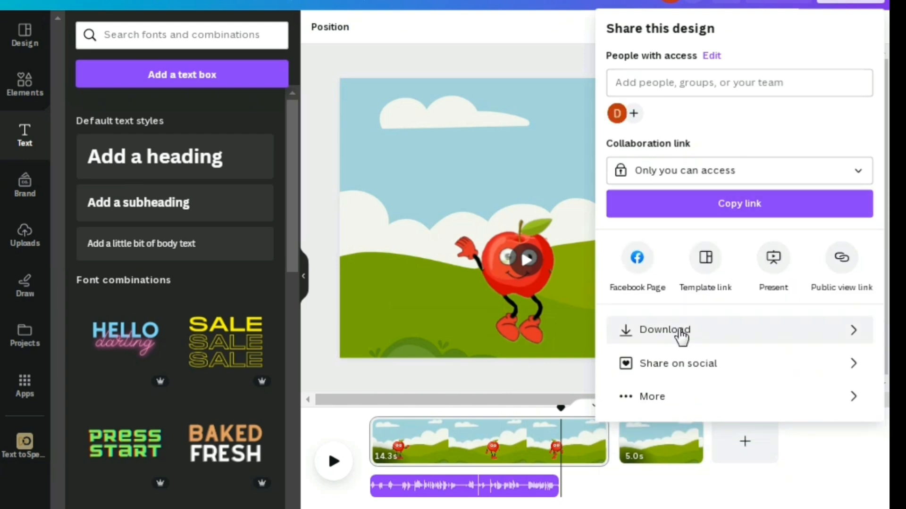
{"action": "left_click", "coordinate": [682, 332]}
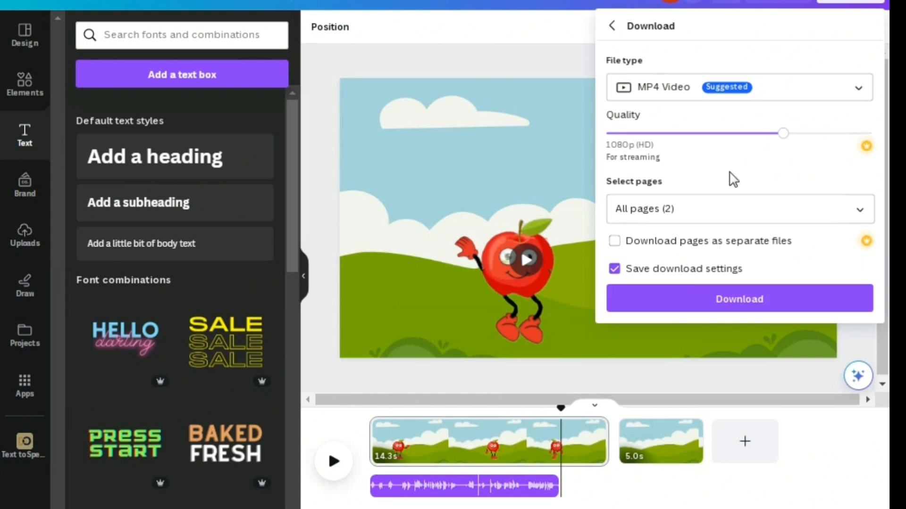
Search Google for "bingo tingo.com" in the browser.
{"action": "left_click", "coordinate": [543, 67]}
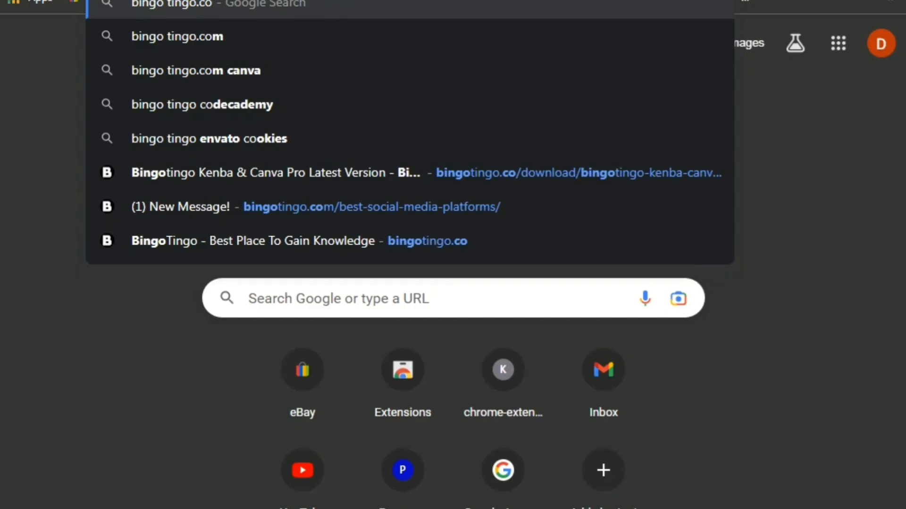
{"action": "left_click", "coordinate": [225, 44]}
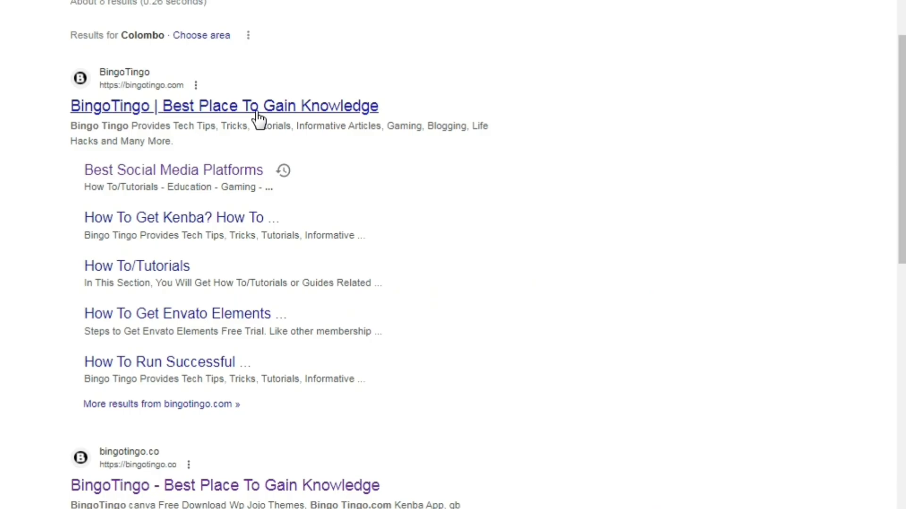
Open the BingoTingo website from the search results and go to its Best Social Media Platforms article.
{"action": "left_click", "coordinate": [257, 118]}
{"action": "scroll", "coordinate": [411, 241], "scroll_direction": "down", "scroll_amount": 3}
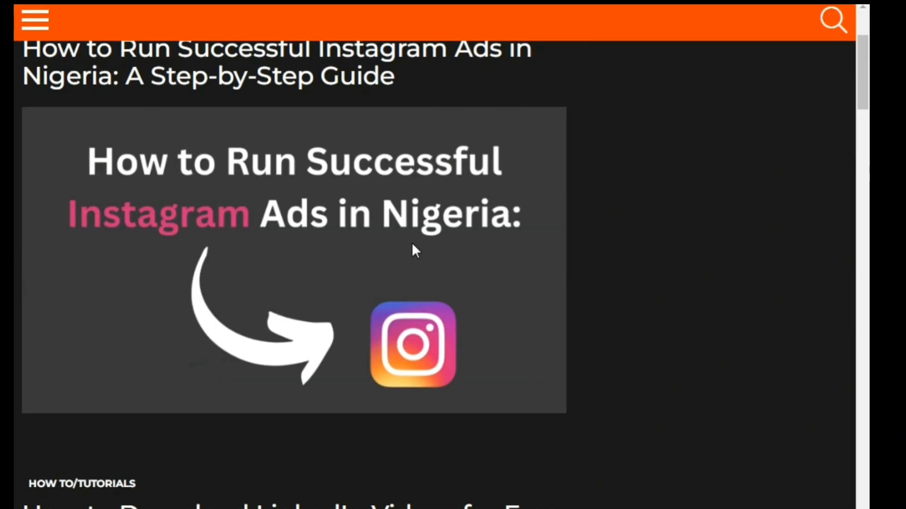
{"action": "scroll", "coordinate": [415, 251], "scroll_direction": "down", "scroll_amount": 10}
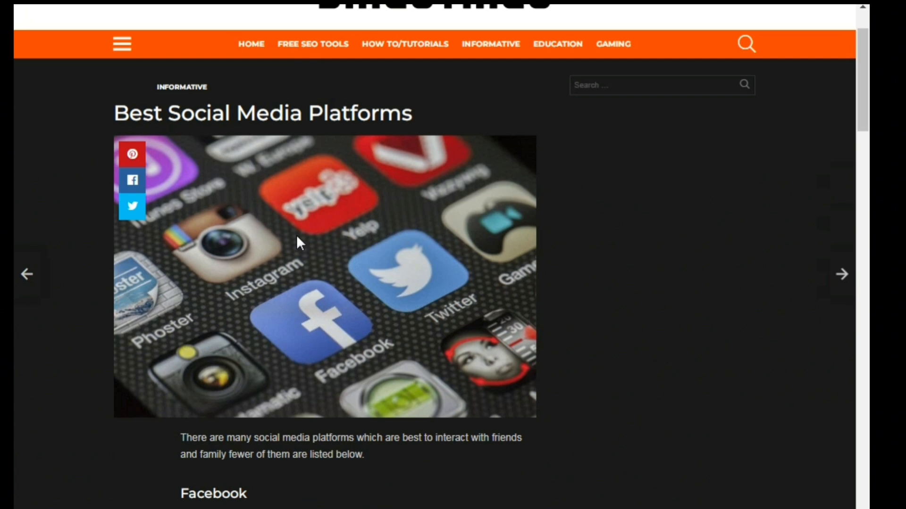
Use the Free Guide download in the article's Reddit section, and dismiss the Explore Canva for Teams introduction.
{"action": "scroll", "coordinate": [372, 255], "scroll_direction": "down", "scroll_amount": 20}
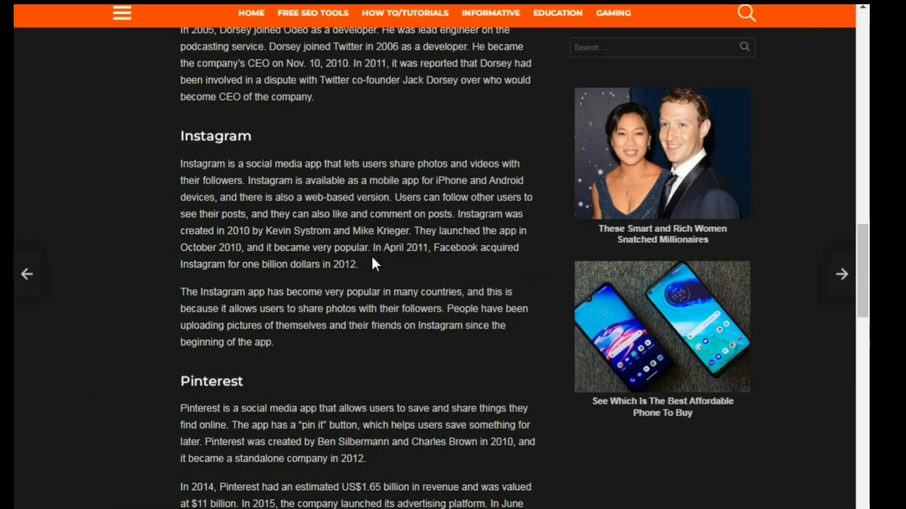
{"action": "scroll", "coordinate": [372, 259], "scroll_direction": "down", "scroll_amount": 12}
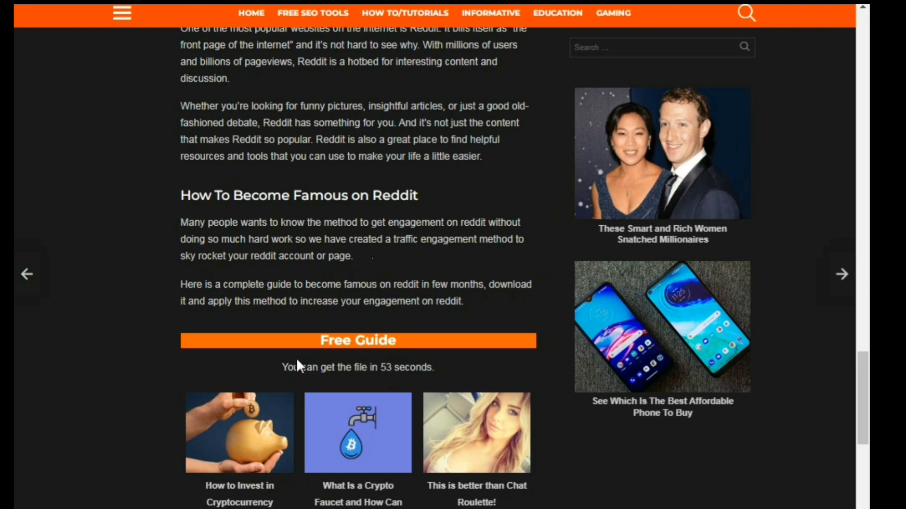
{"action": "scroll", "coordinate": [557, 379], "scroll_direction": "down", "scroll_amount": 2}
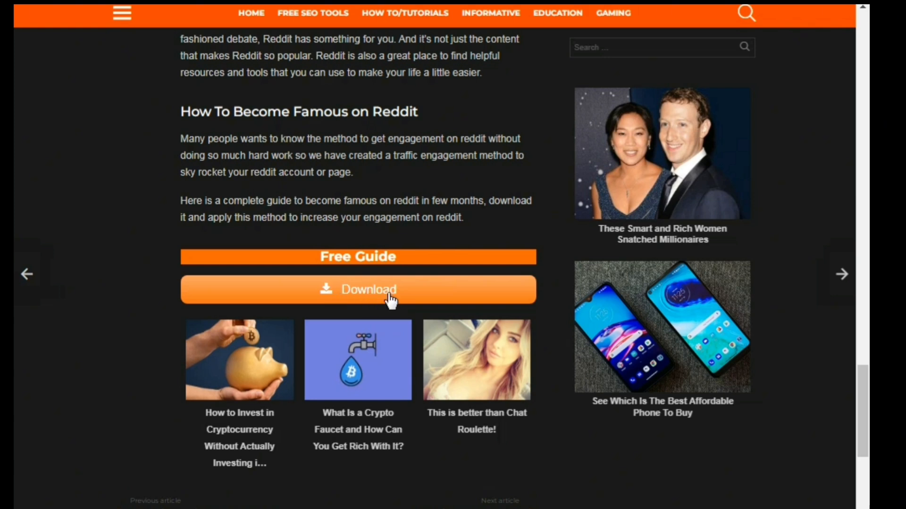
{"action": "left_click", "coordinate": [325, 289]}
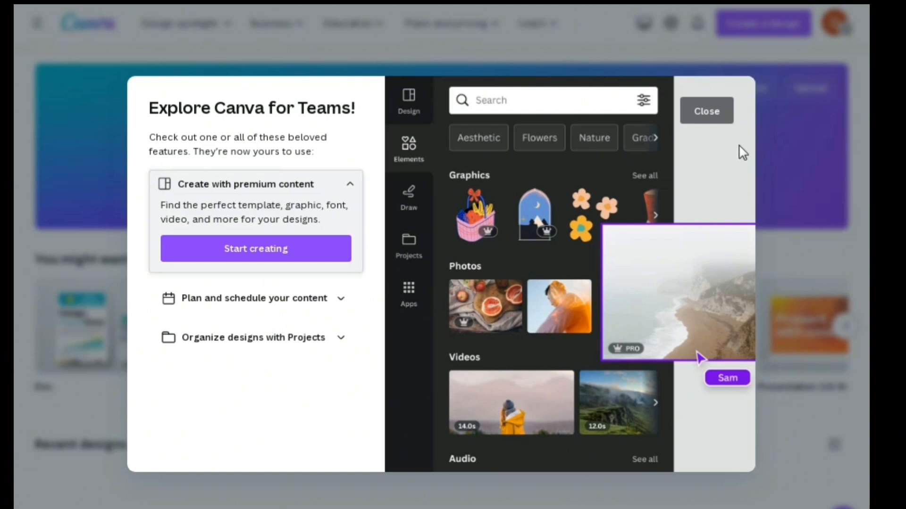
{"action": "left_click", "coordinate": [716, 123]}
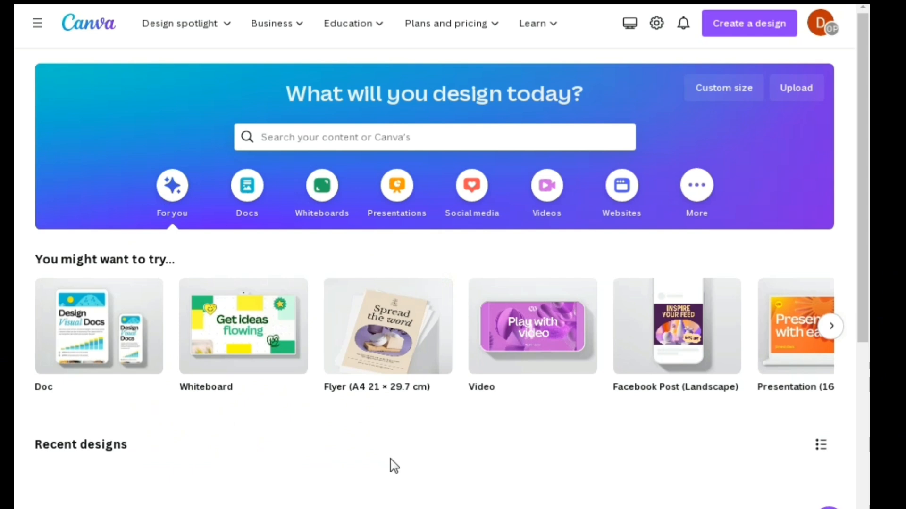
{"action": "scroll", "coordinate": [368, 476], "scroll_direction": "down", "scroll_amount": 3}
{"action": "scroll", "coordinate": [354, 460], "scroll_direction": "up", "scroll_amount": 3}
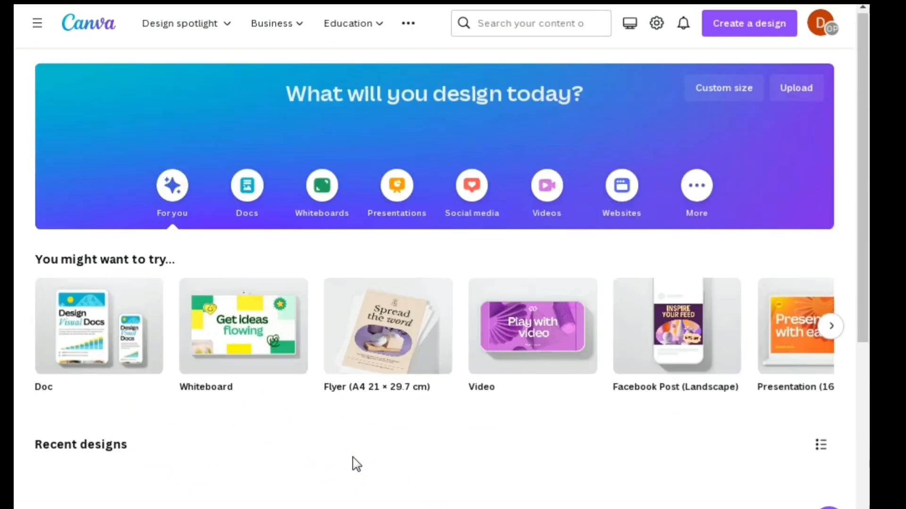
{"action": "mouse_move", "coordinate": [474, 32]}
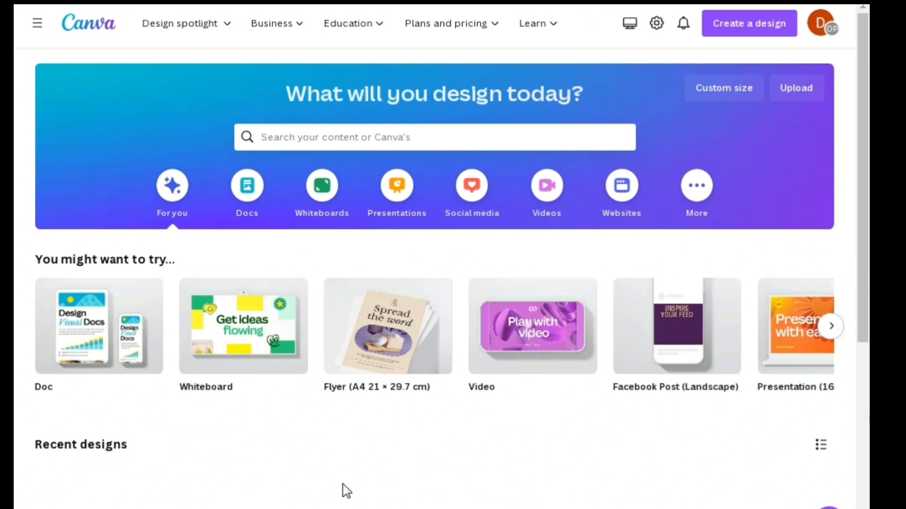
{"action": "scroll", "coordinate": [343, 491], "scroll_direction": "down", "scroll_amount": 3}
{"action": "scroll", "coordinate": [357, 465], "scroll_direction": "up", "scroll_amount": 3}
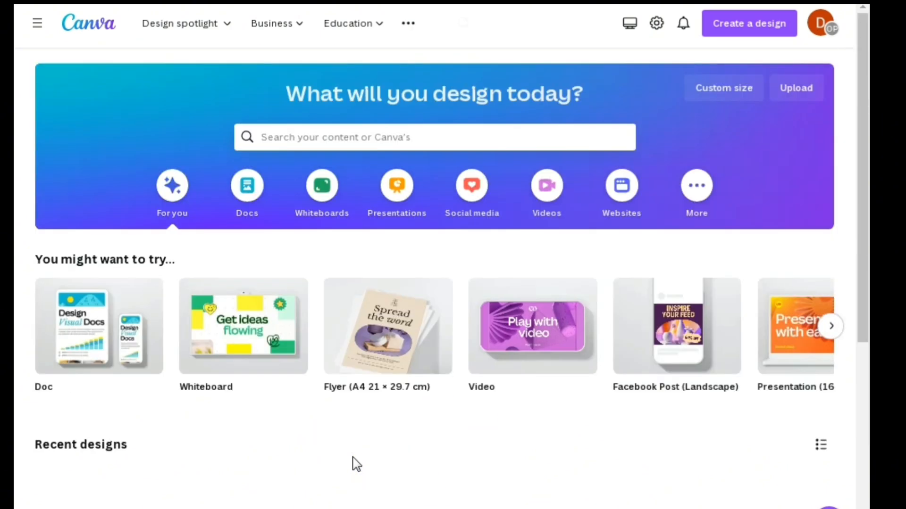
{"action": "mouse_move", "coordinate": [451, 24]}
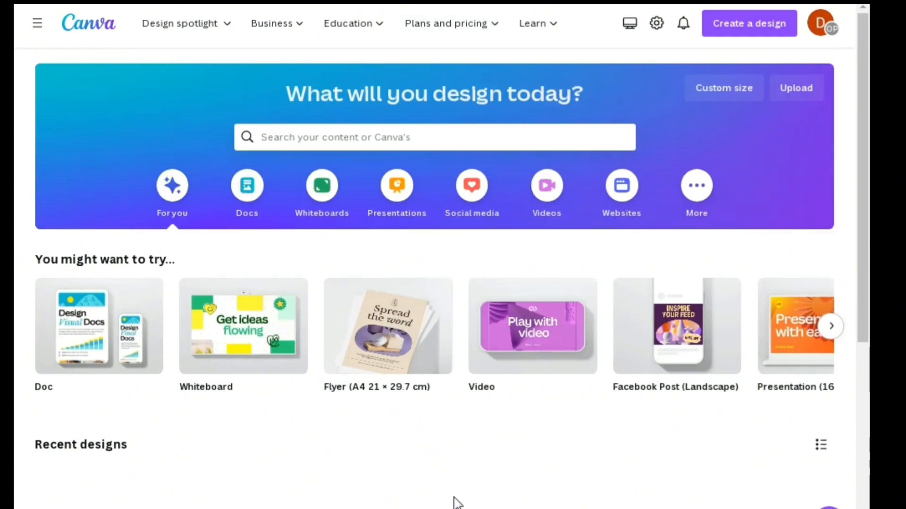